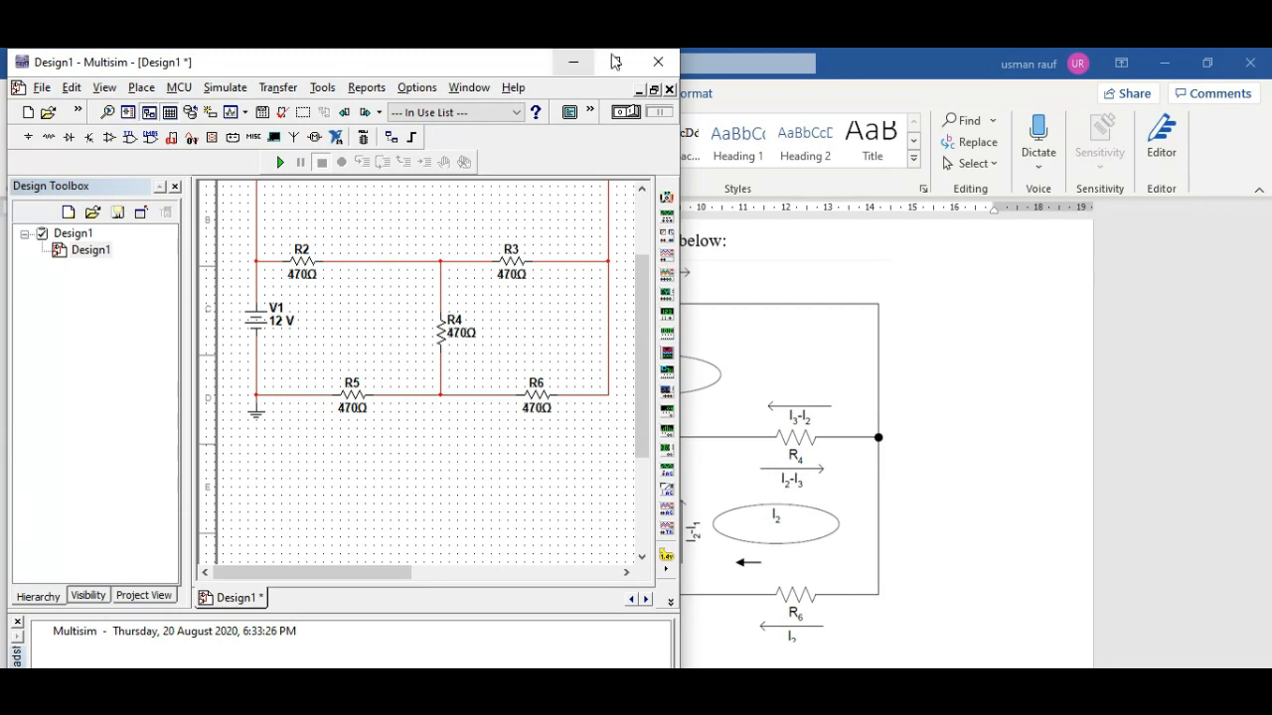
- Maximize the Multisim window and move the entire circuit right and slightly down, toward the middle of the sheet
click(615, 61)
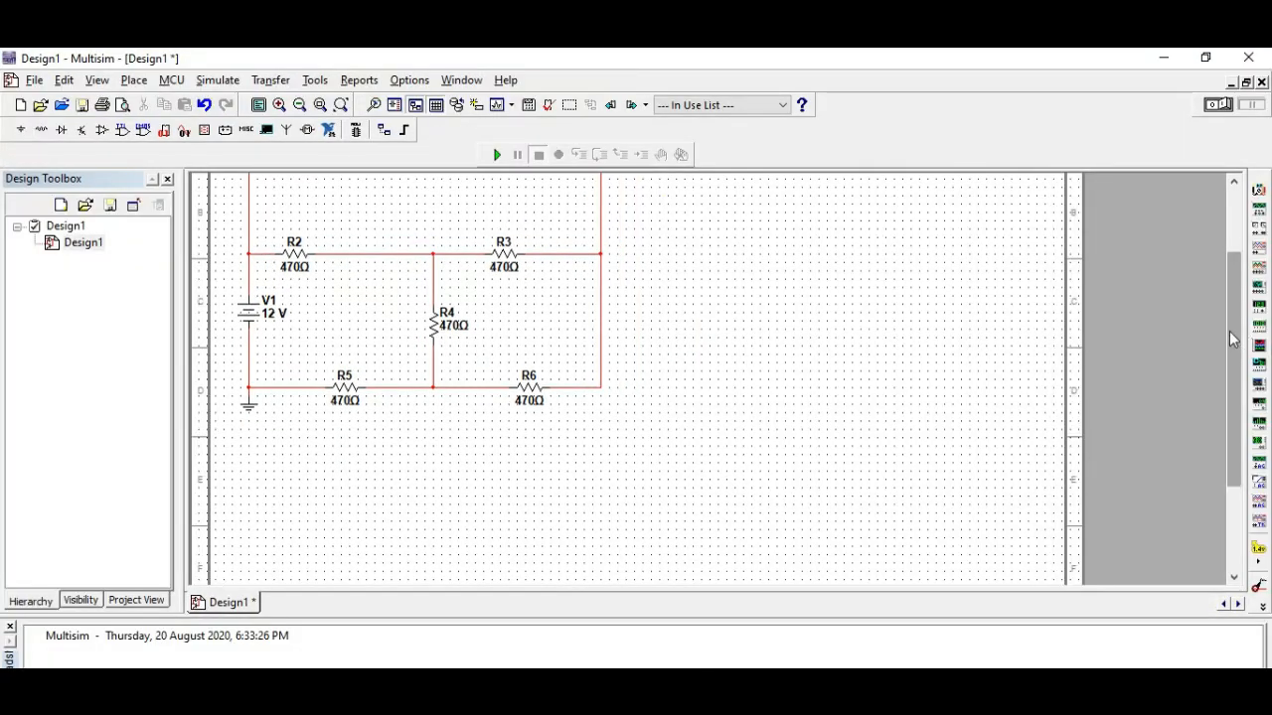
drag(1239, 346, 1229, 283)
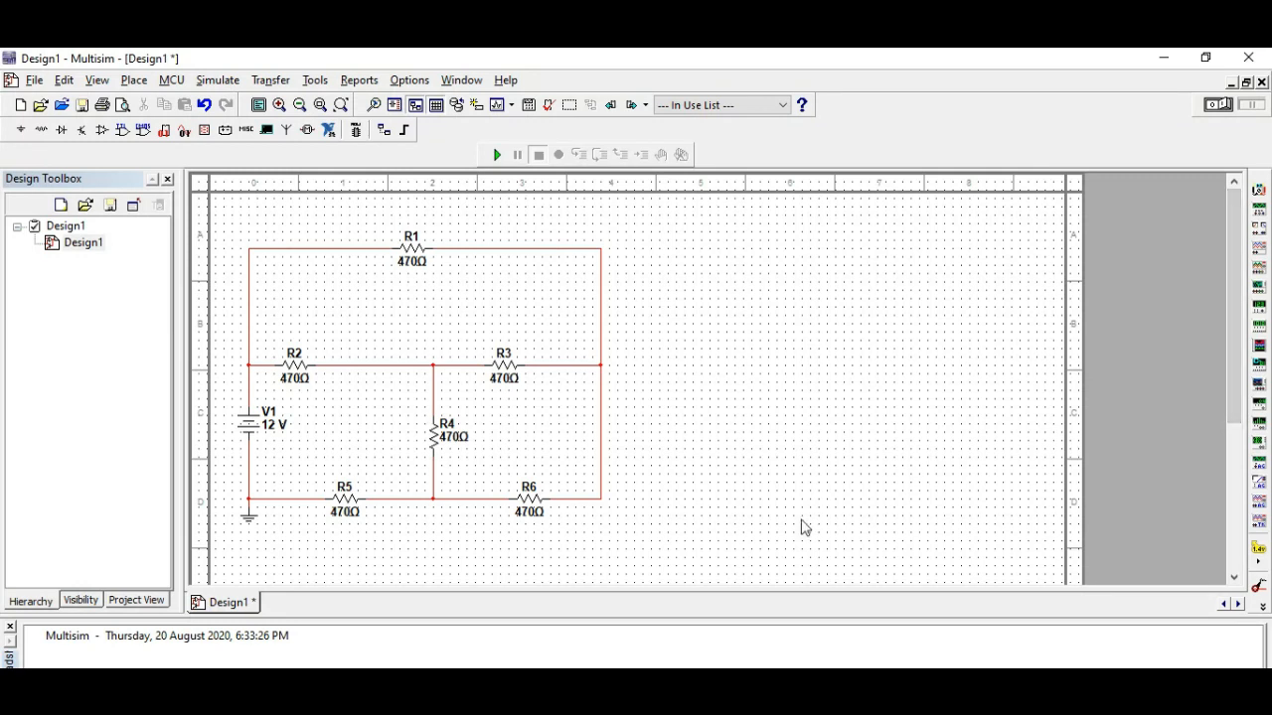
key(ctrl+a)
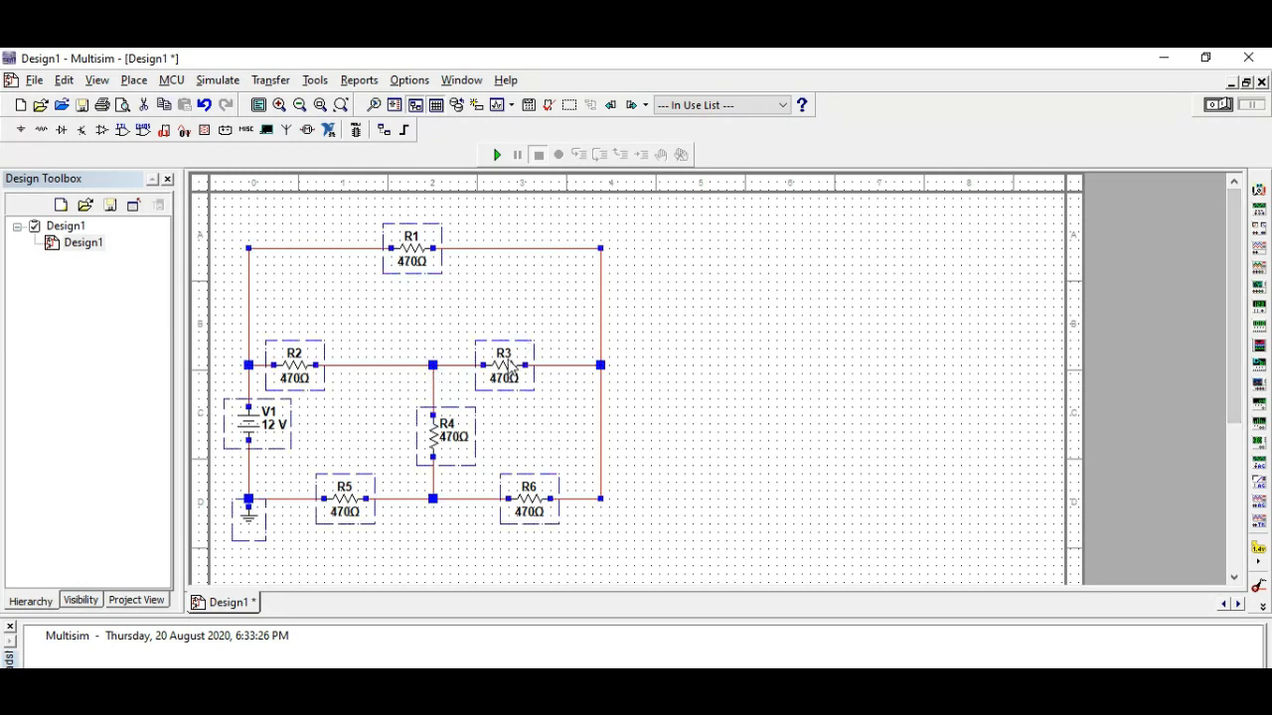
drag(510, 369, 705, 402)
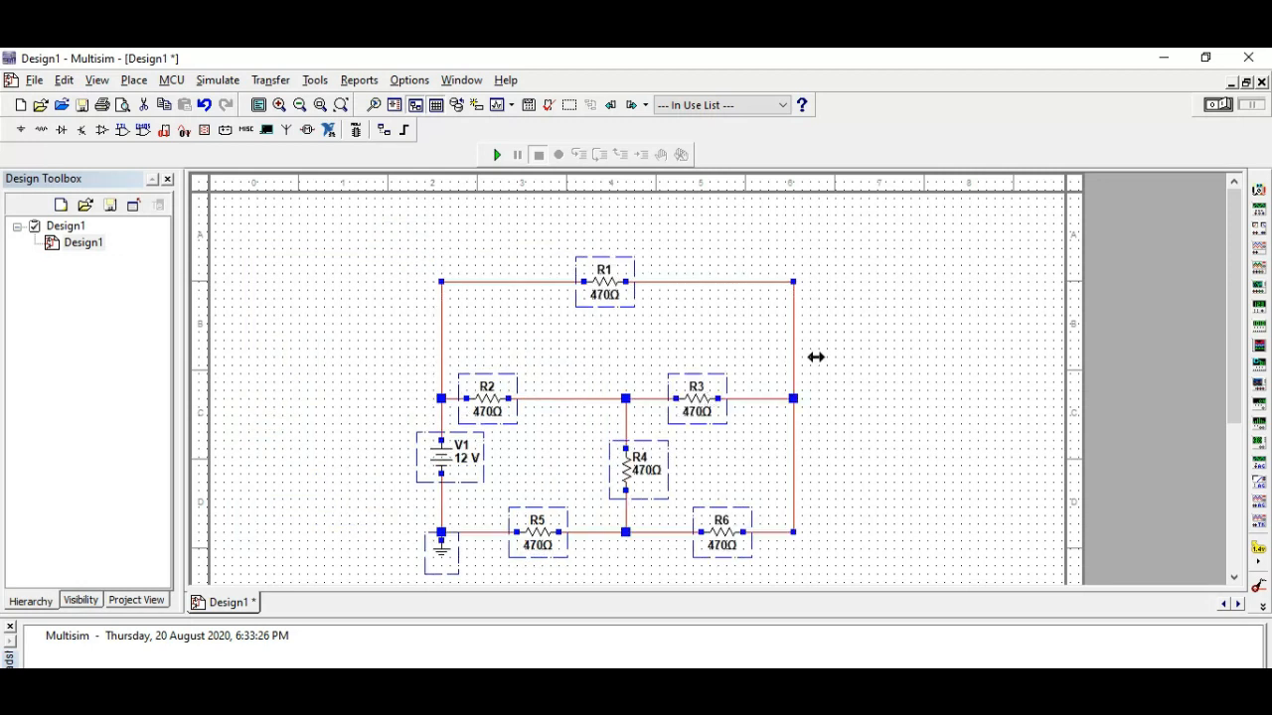
click(874, 356)
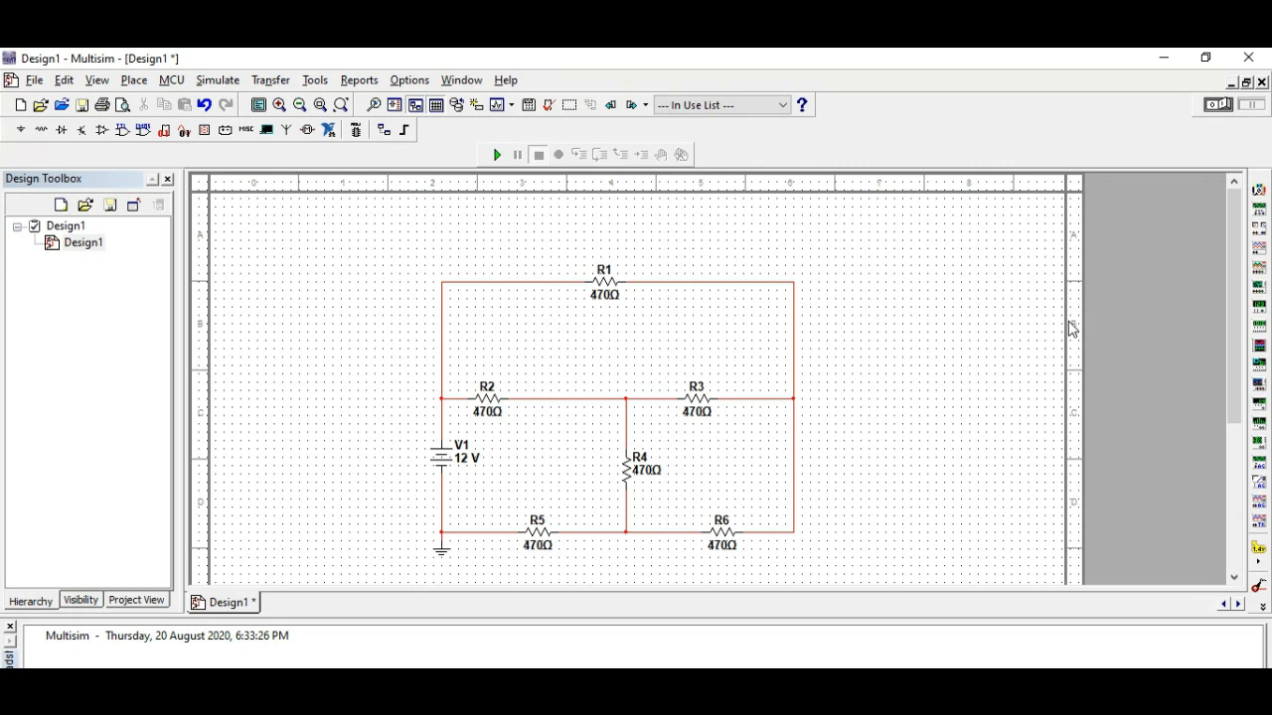
- Shift resistor R2 four small steps right along its wire toward the central node
click(494, 409)
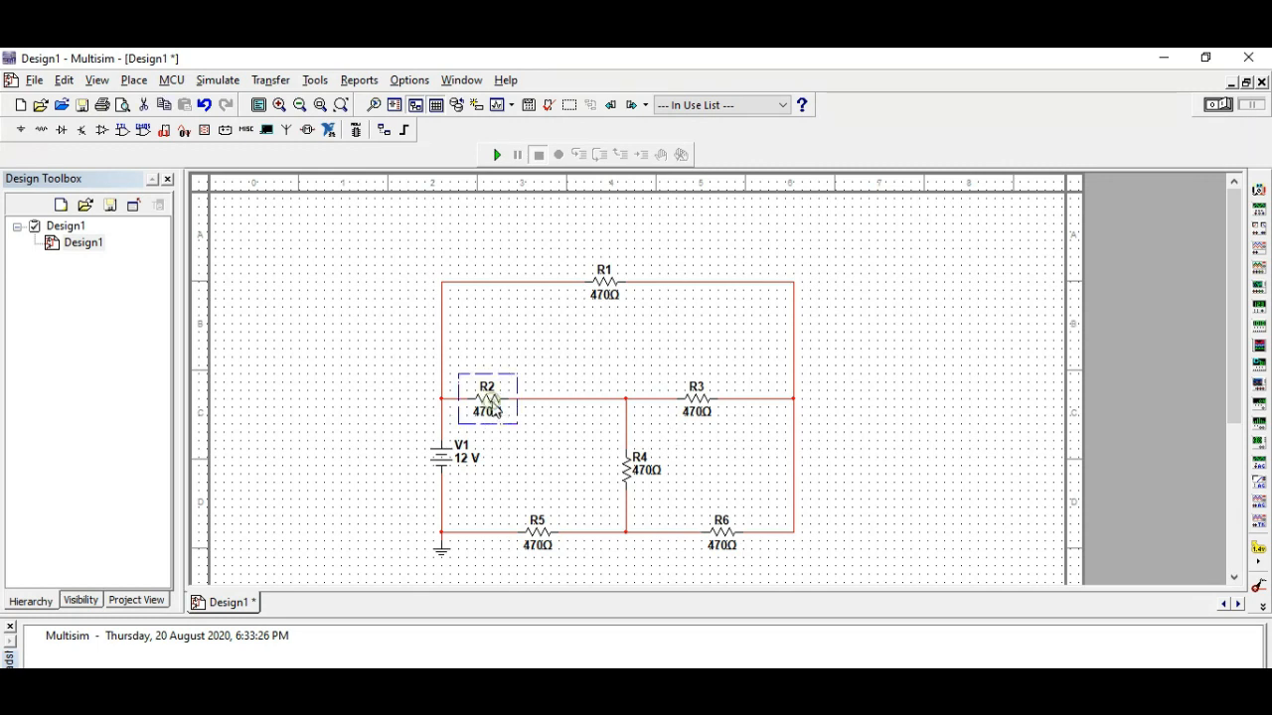
key(Right)
key(Right)
key(Right)
key(Right)
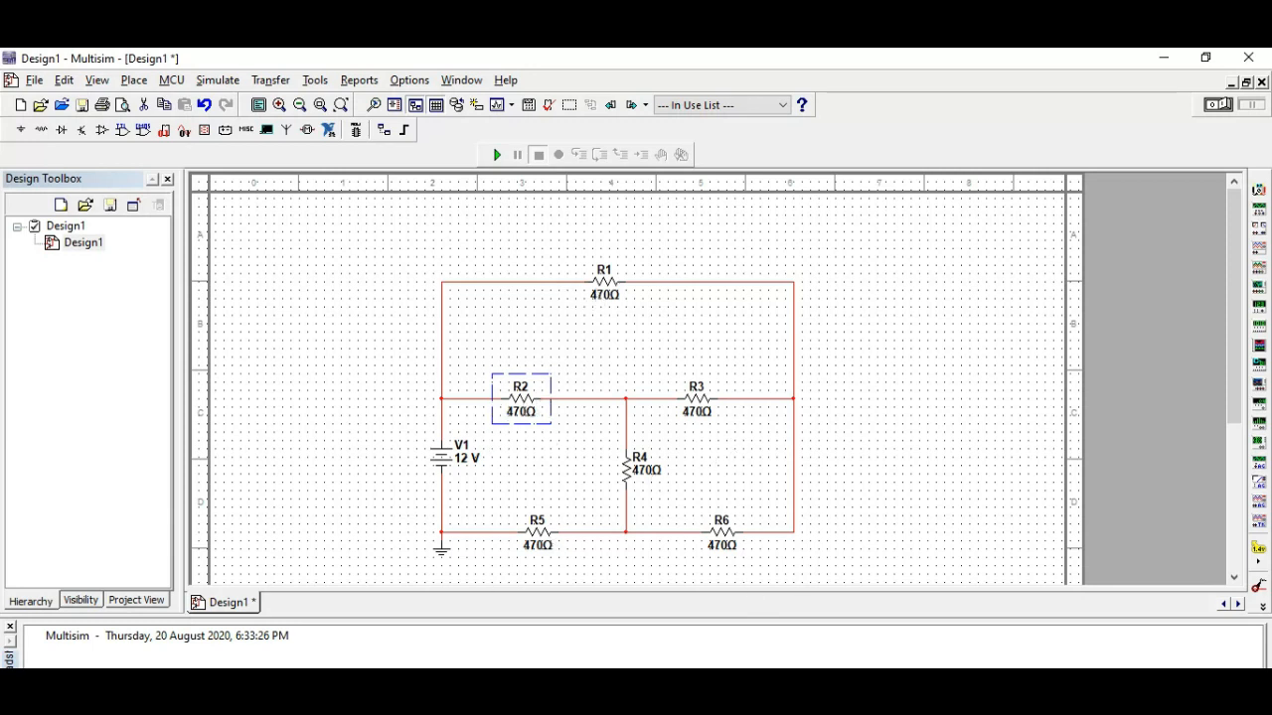
- Check the resistor numbering in the Word figure, and change the reference designator of resistor R3 to R31 in Multisim
click(365, 666)
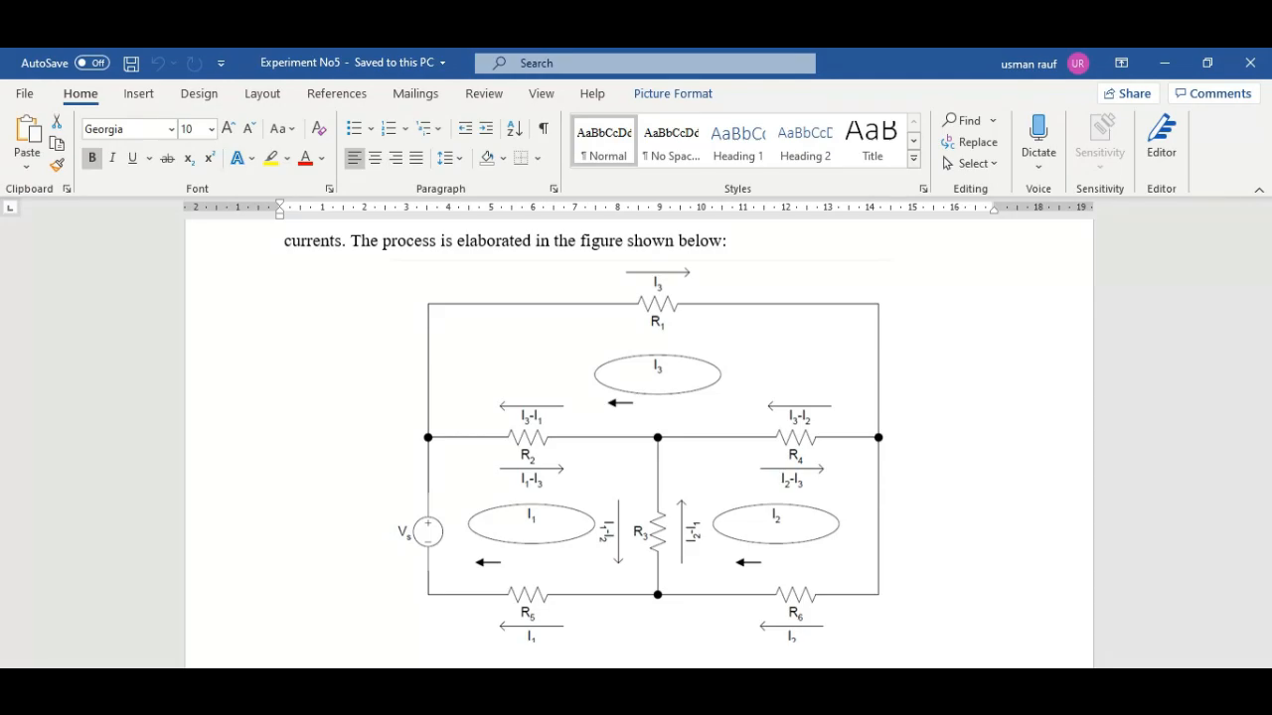
click(382, 671)
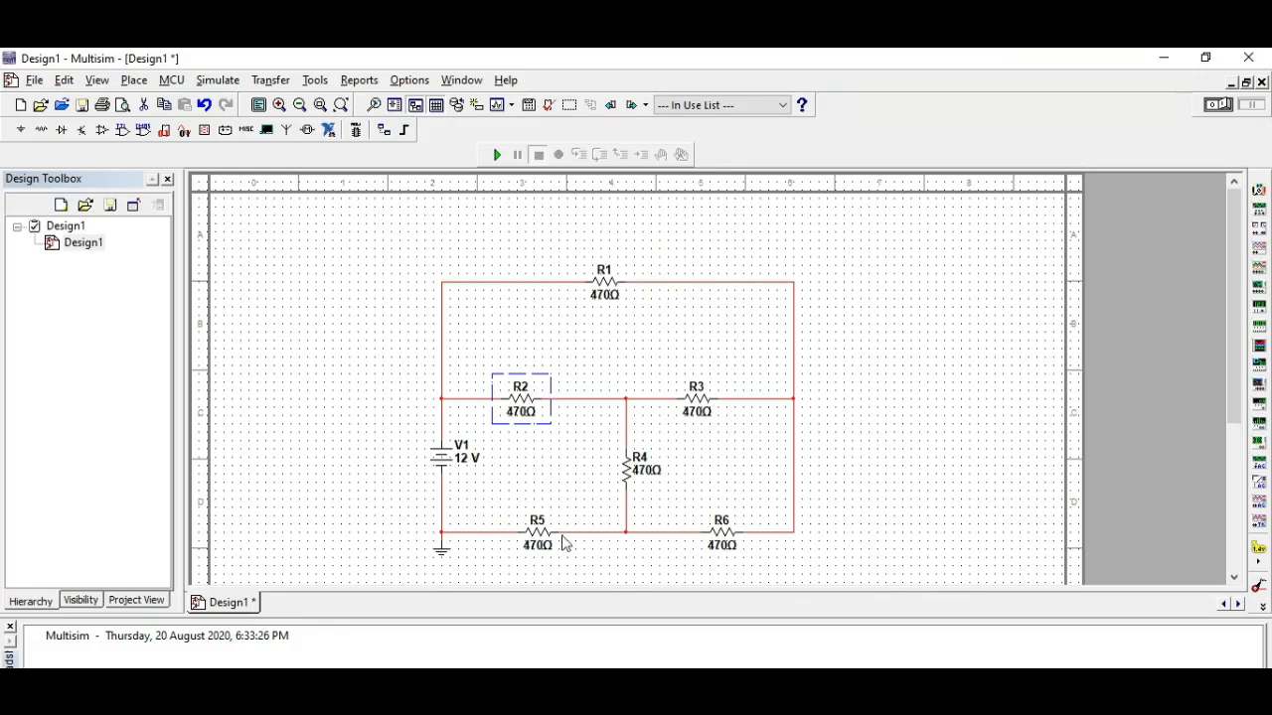
double_click(697, 388)
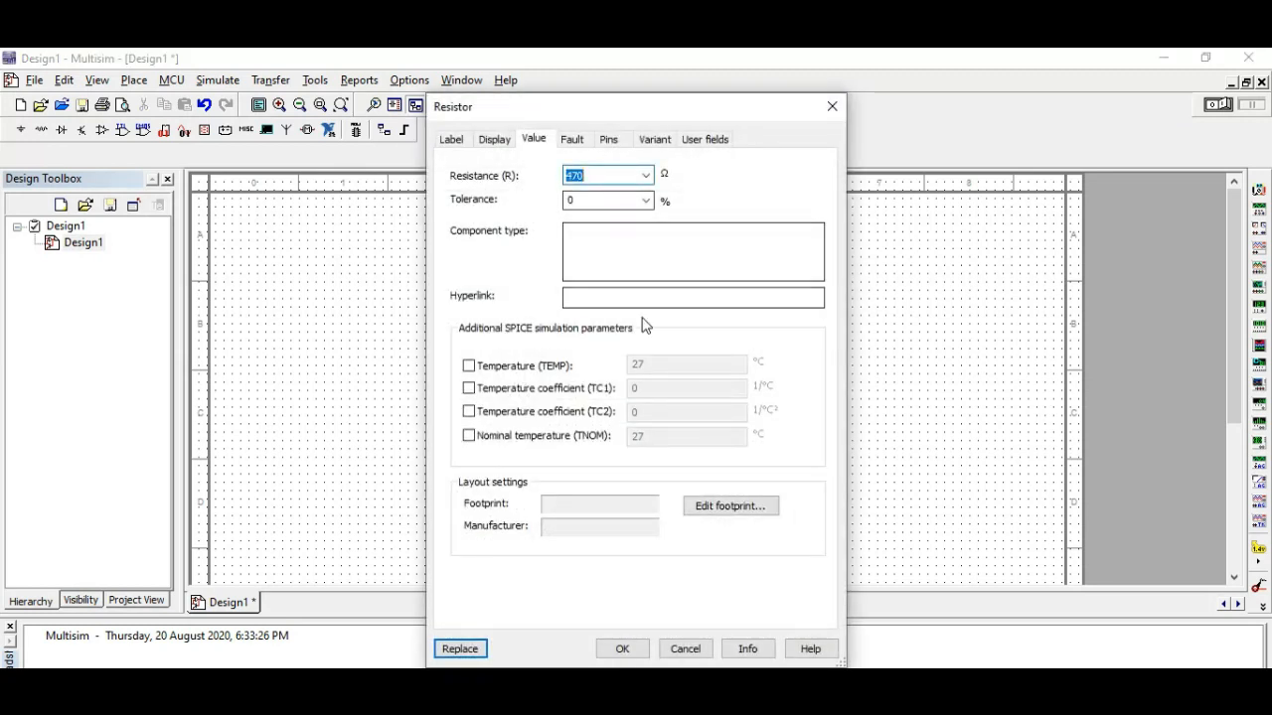
click(452, 139)
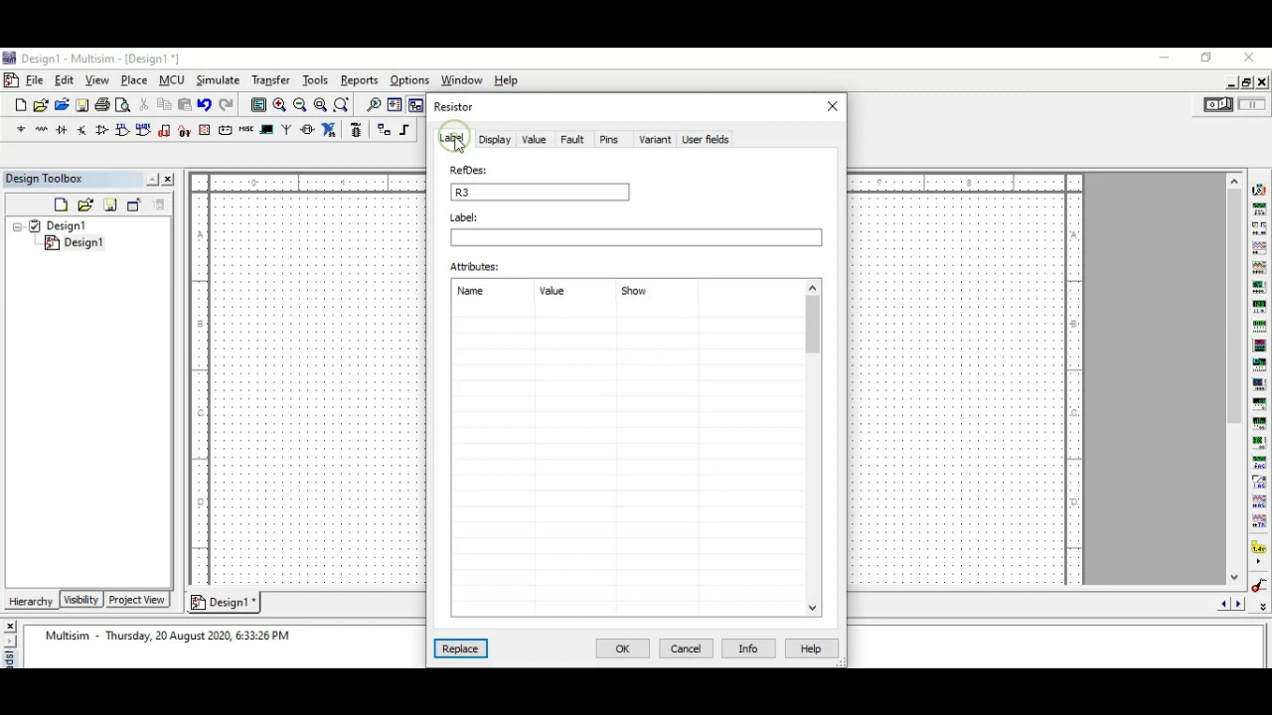
click(471, 195)
key(Return)
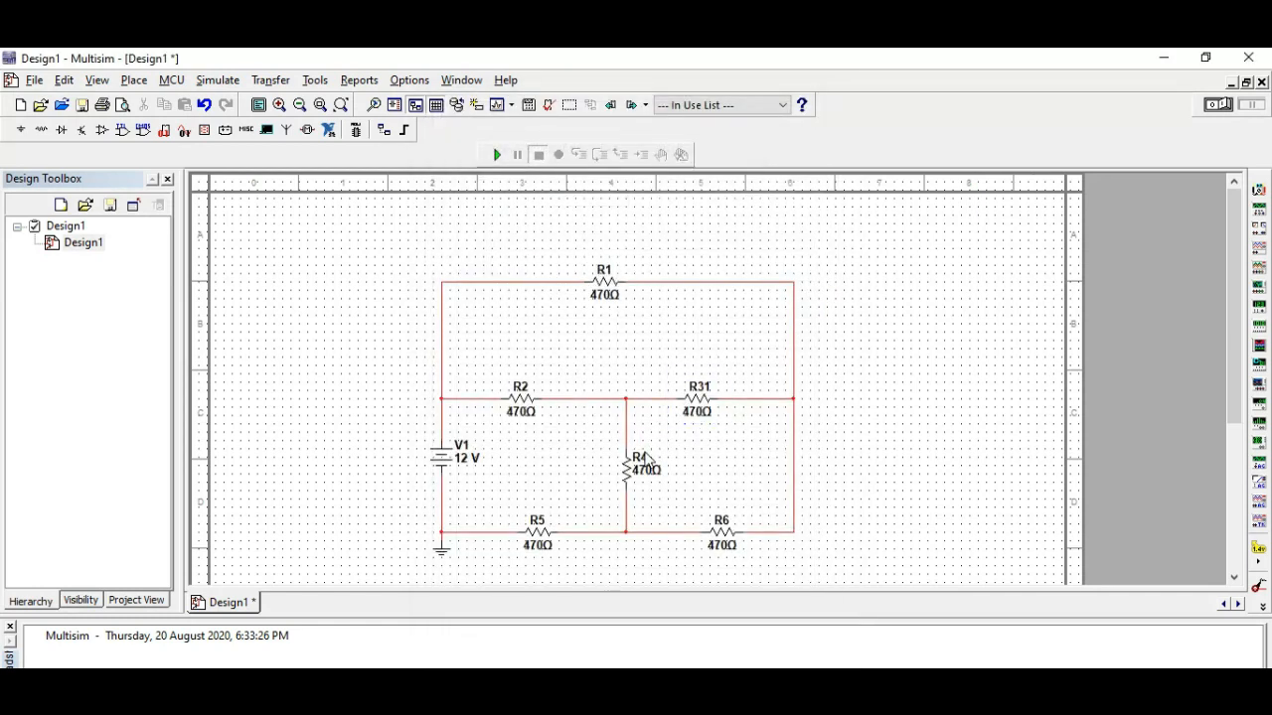
- Change the reference designator of the vertical resistor R4 in the central branch to R3
click(646, 459)
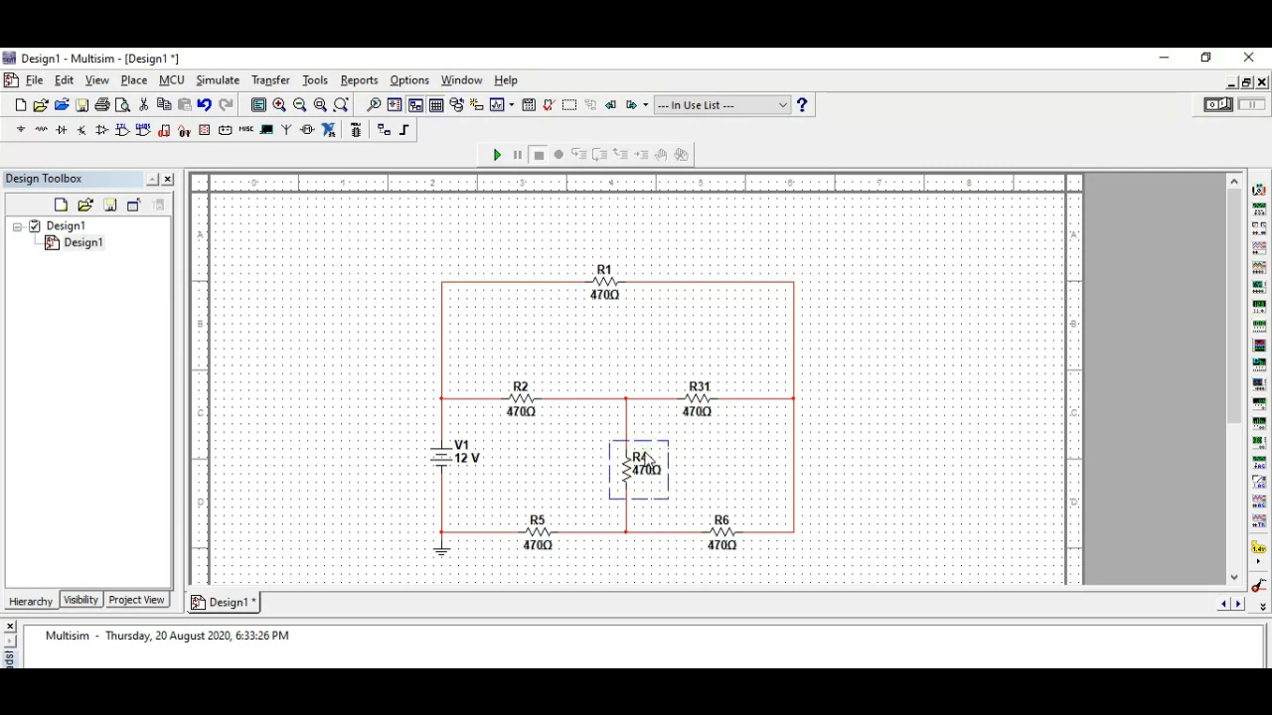
click(644, 463)
double_click(642, 459)
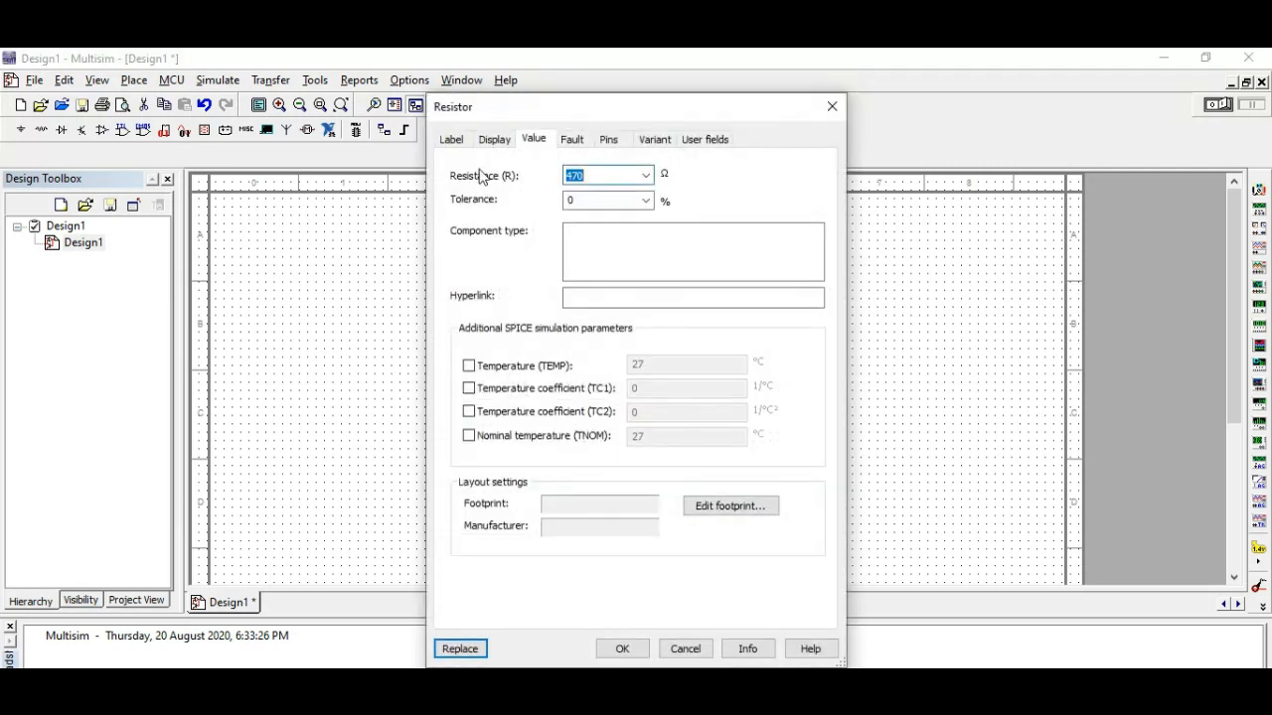
click(451, 140)
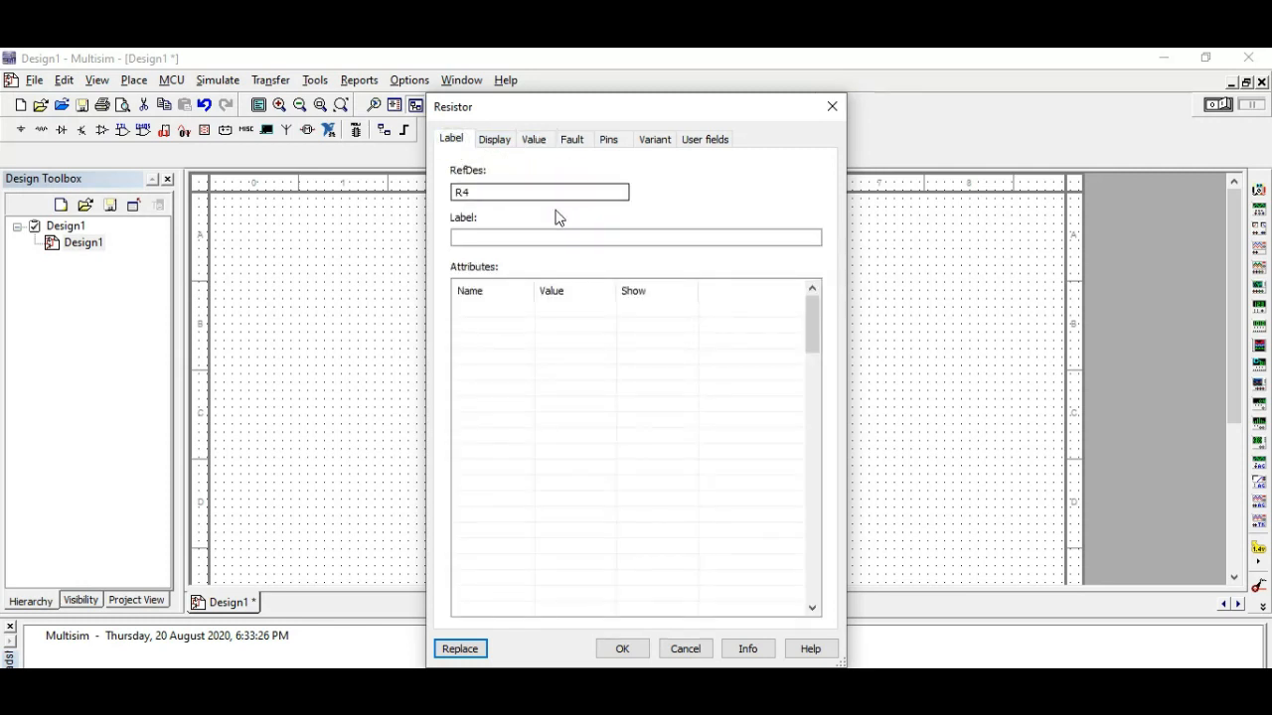
click(533, 190)
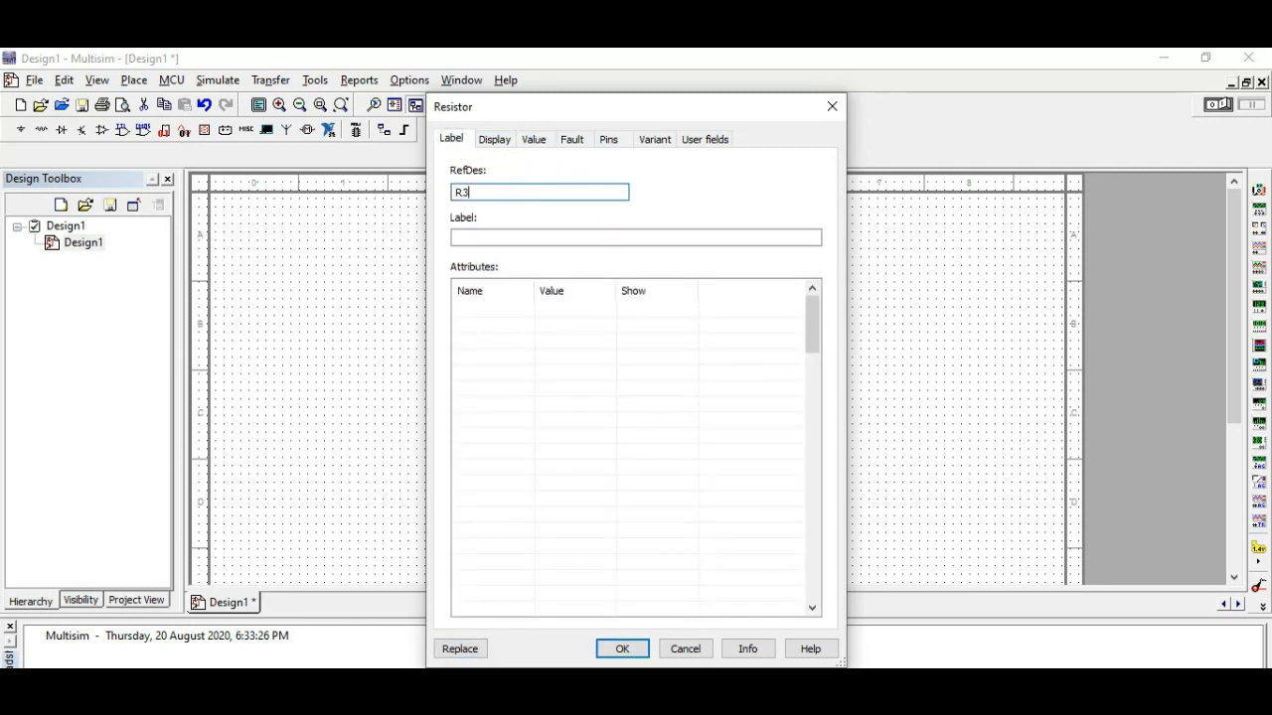
text(3)
key(Return)
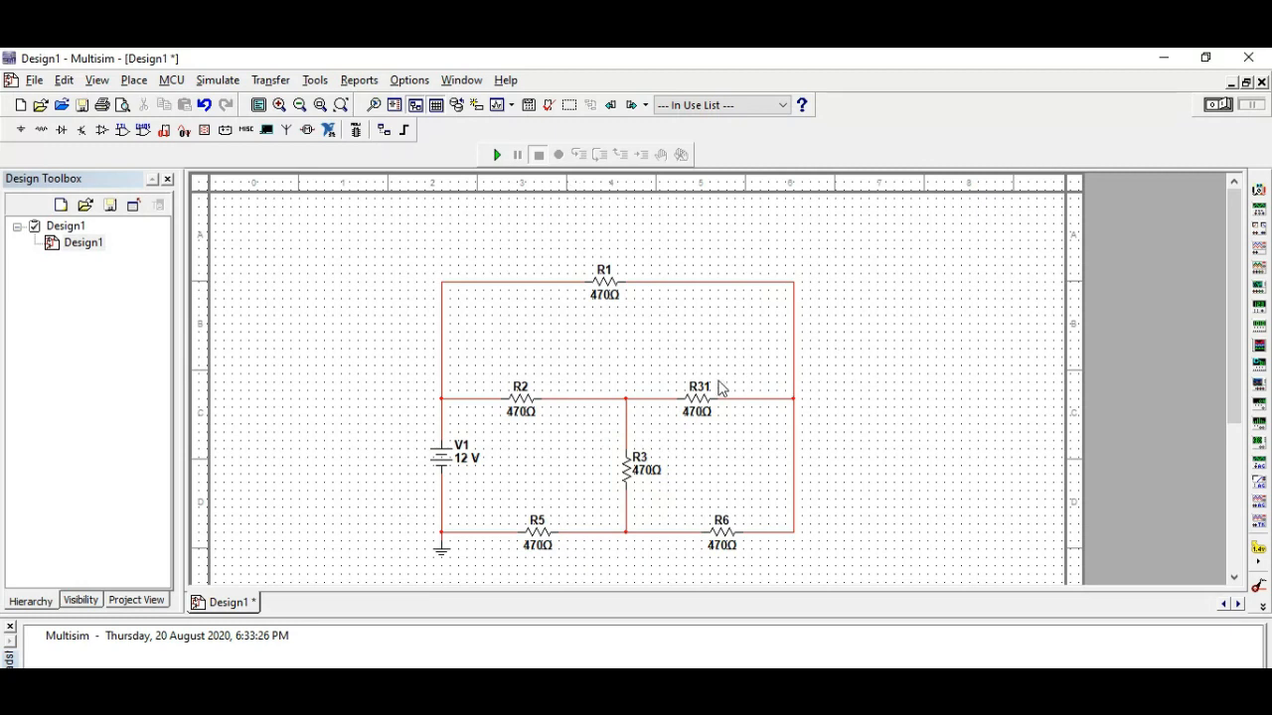
- Change the reference designator of resistor R31 to R4 and compare the circuit with the Word figure
double_click(702, 386)
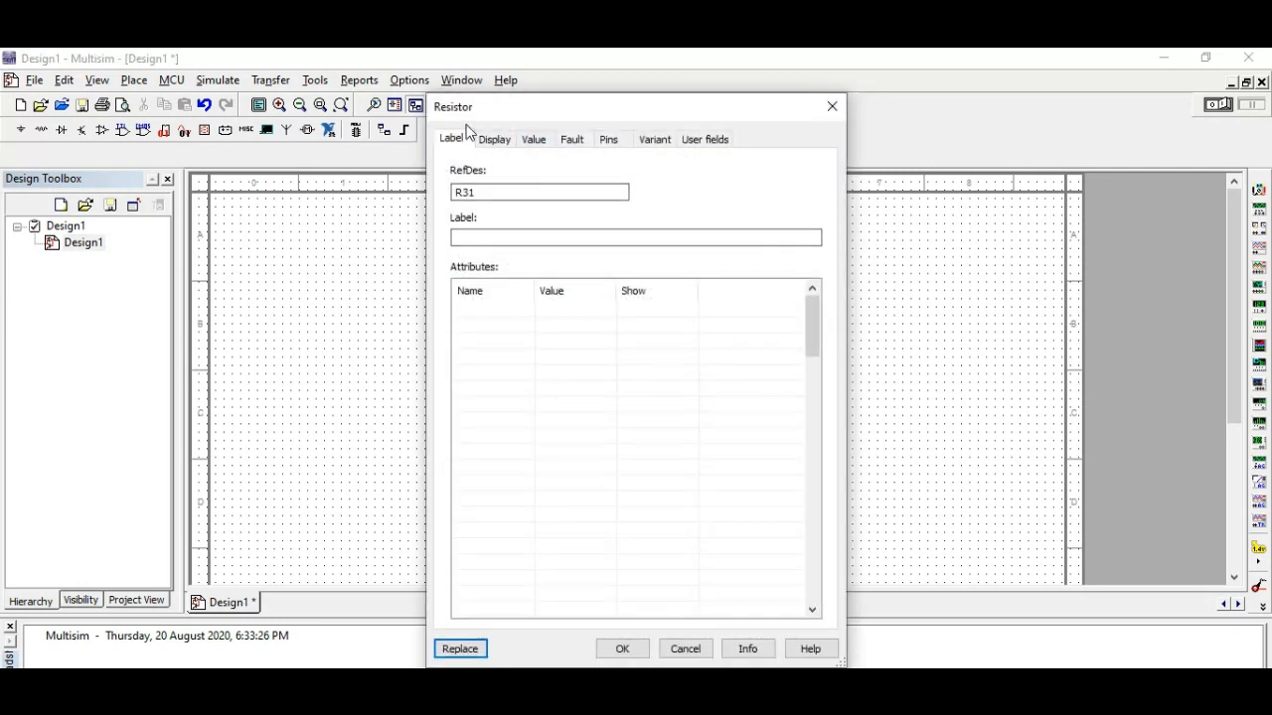
click(484, 191)
key(BackSpace)
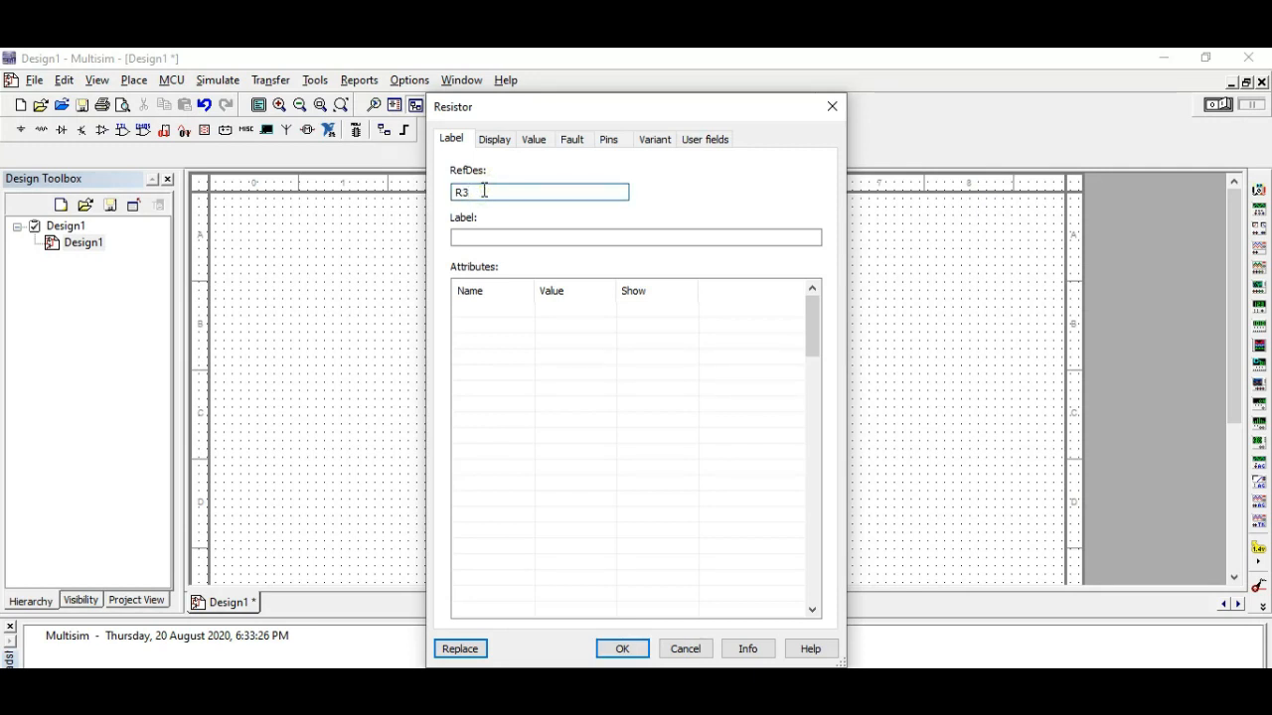
key(Return)
click(513, 192)
text(1)
key(Return)
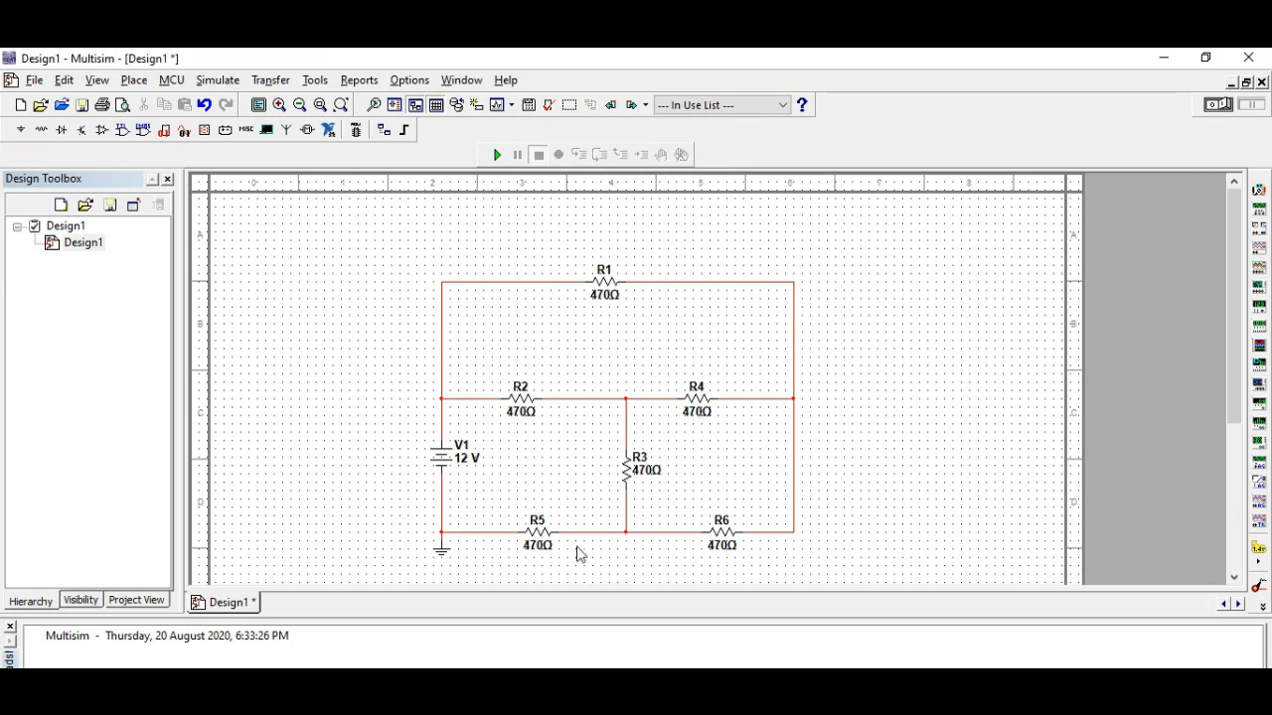
key(alt+Tab)
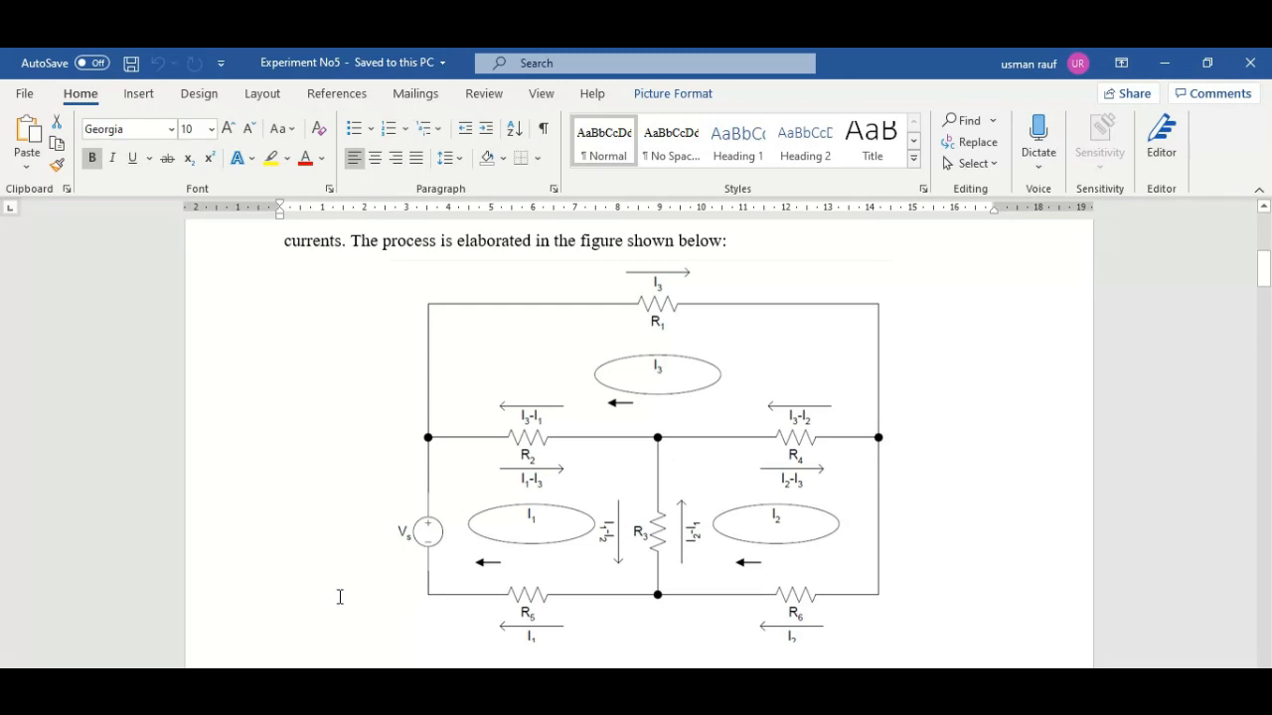
key(alt+Tab)
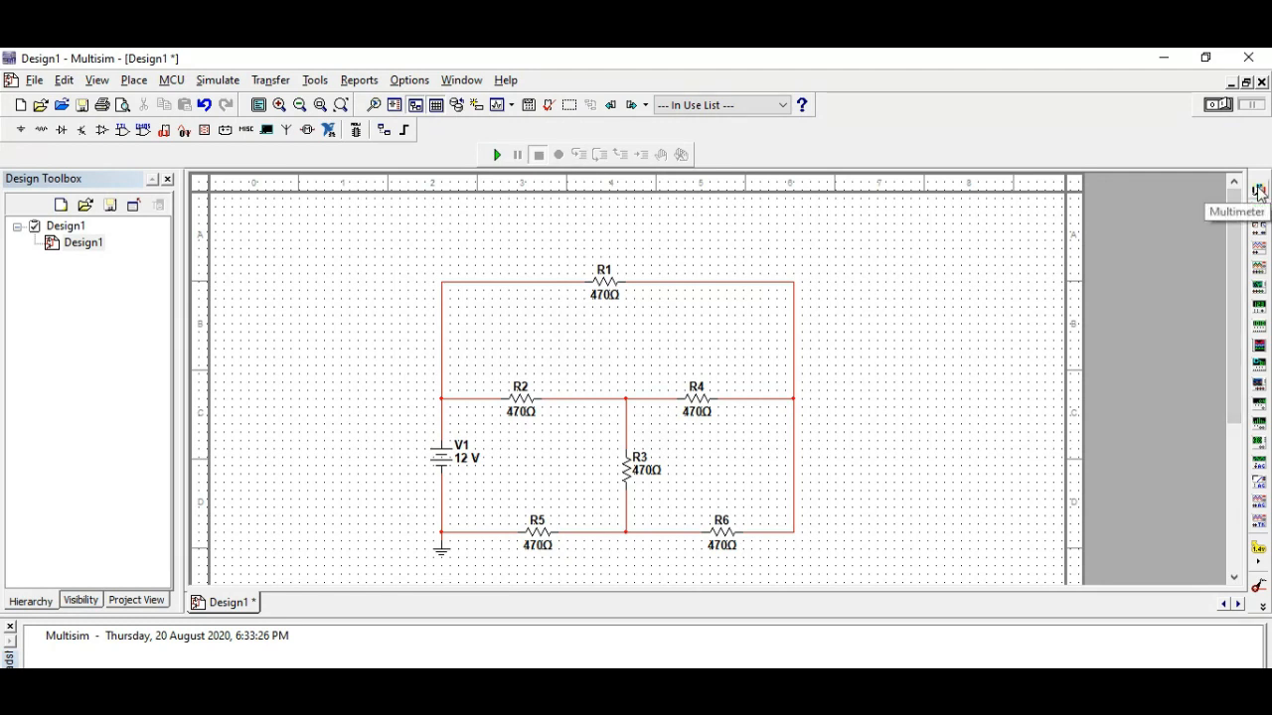
- Place an instantaneous voltage and current probe on the wire just after R1 and run the simulation
click(738, 282)
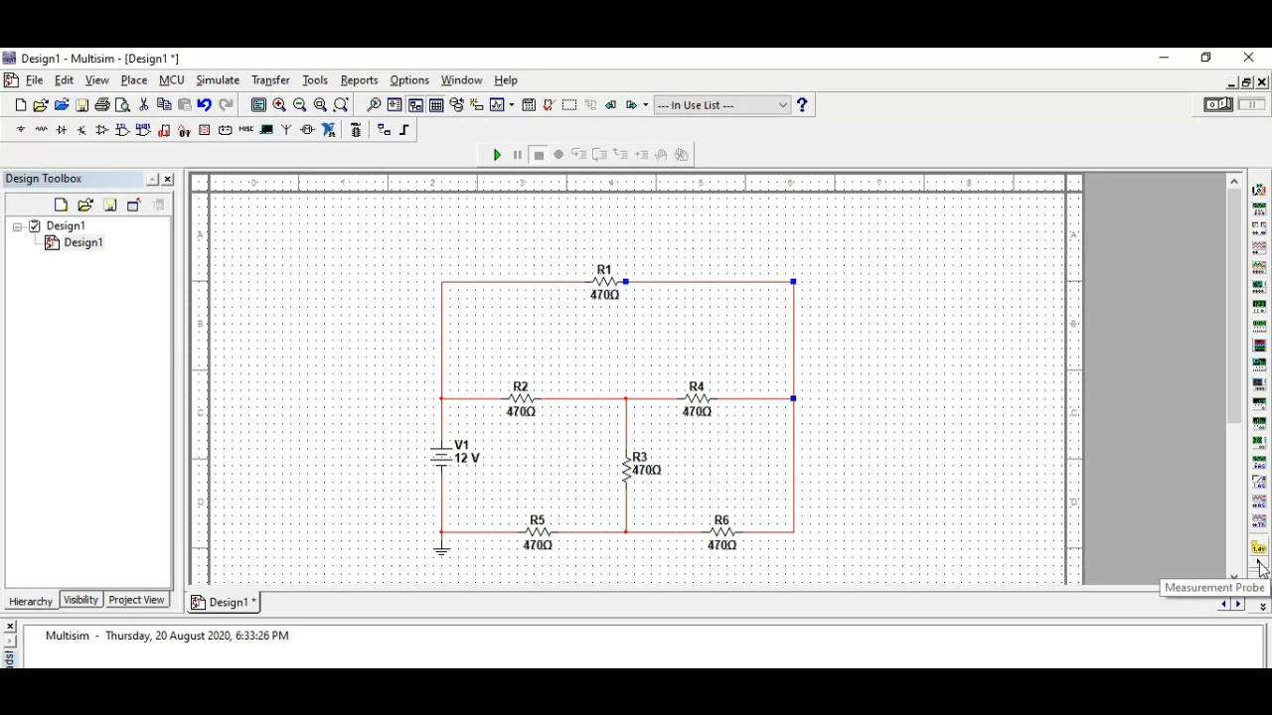
click(1259, 564)
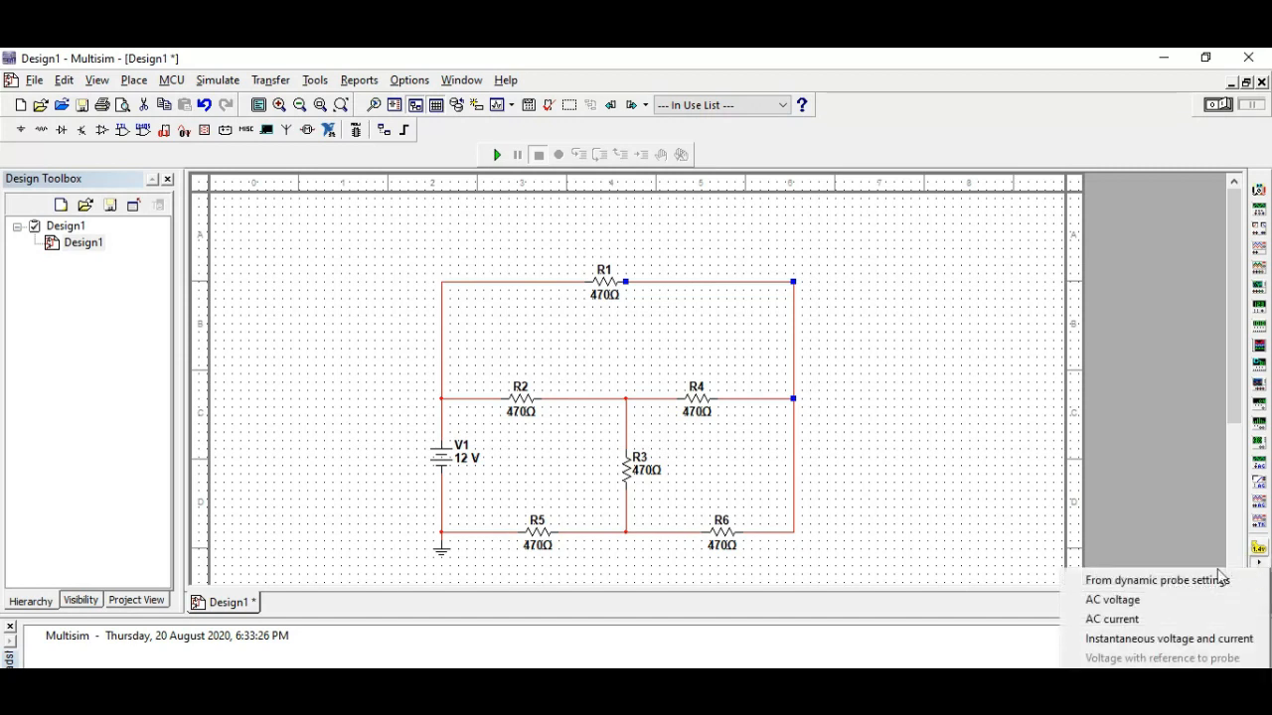
click(1138, 641)
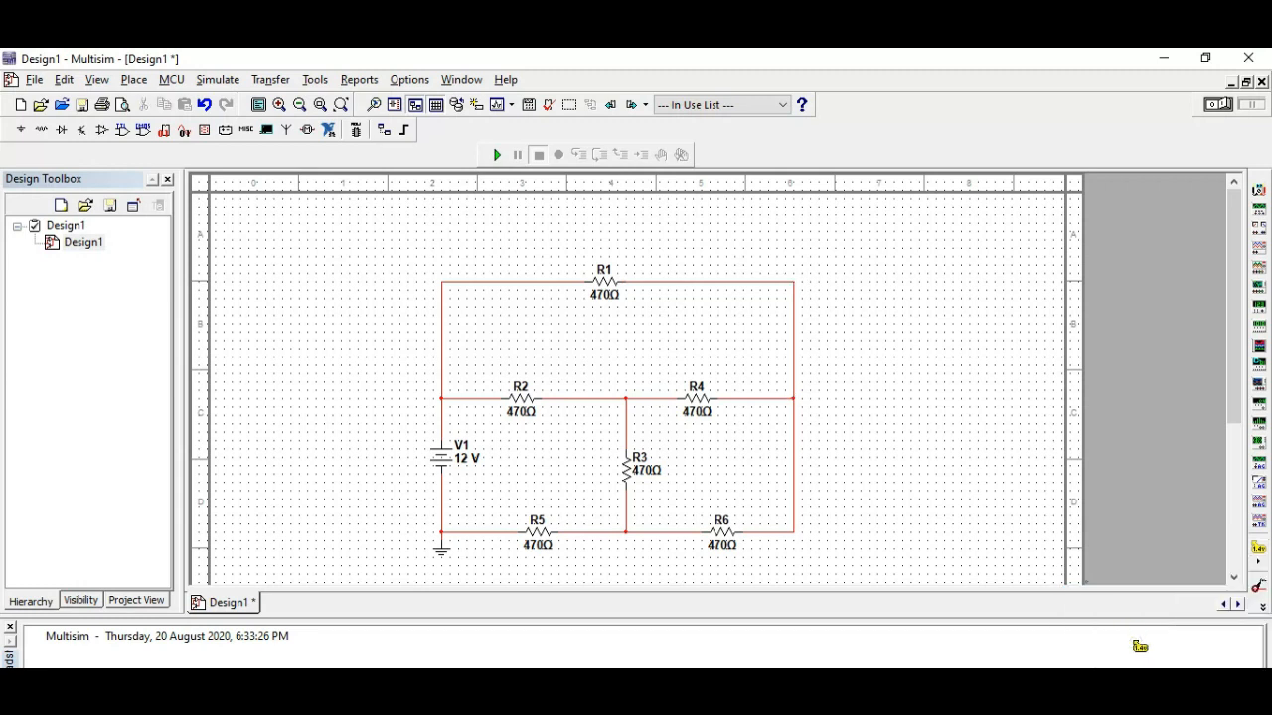
click(669, 287)
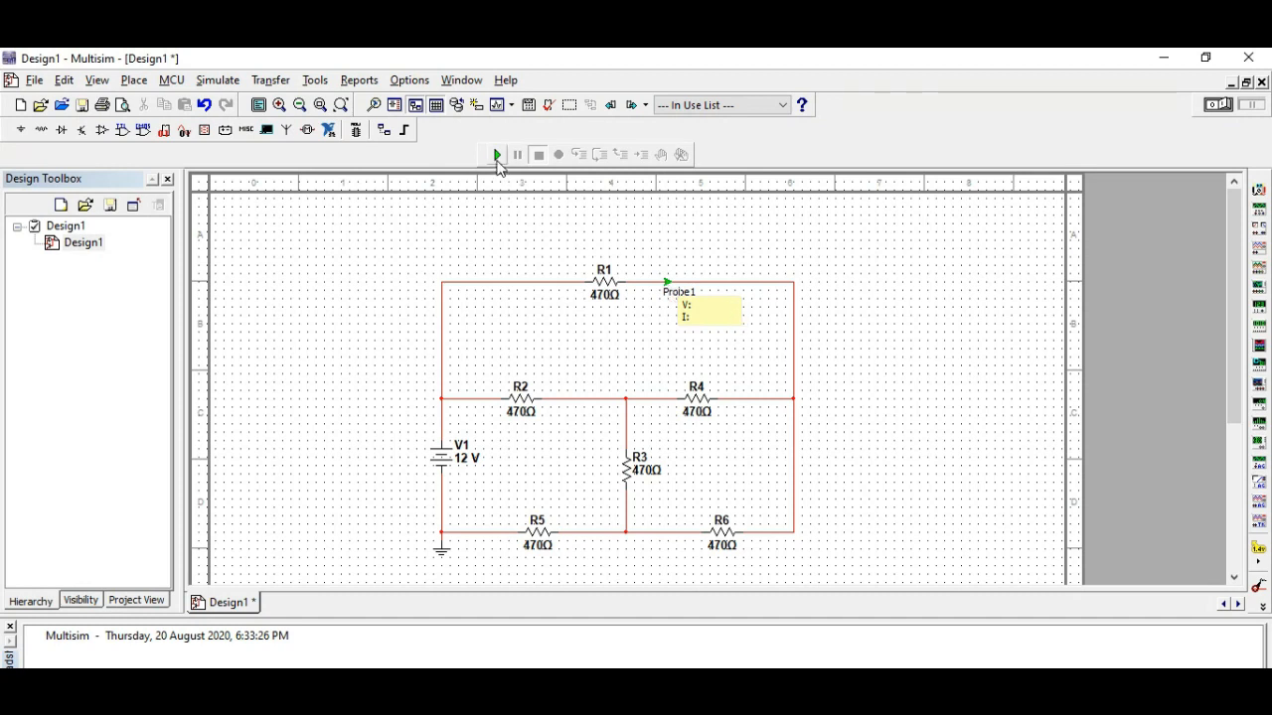
click(497, 162)
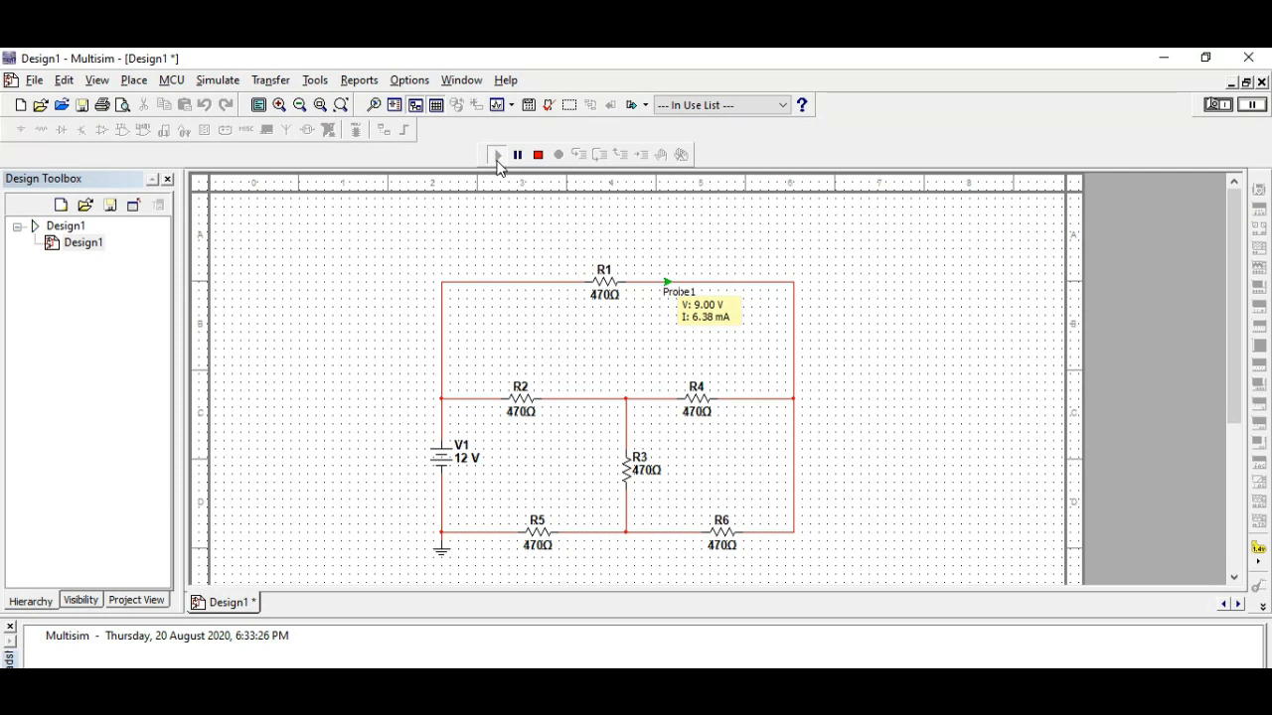
click(1260, 569)
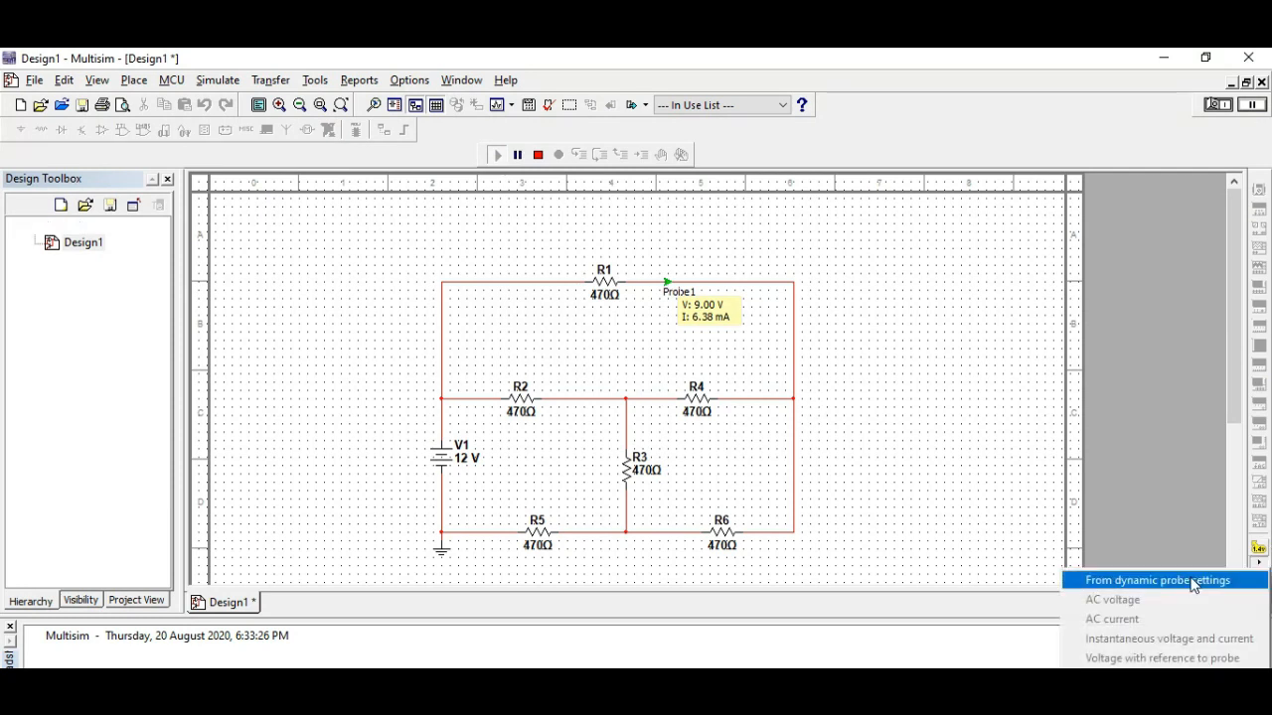
click(1134, 641)
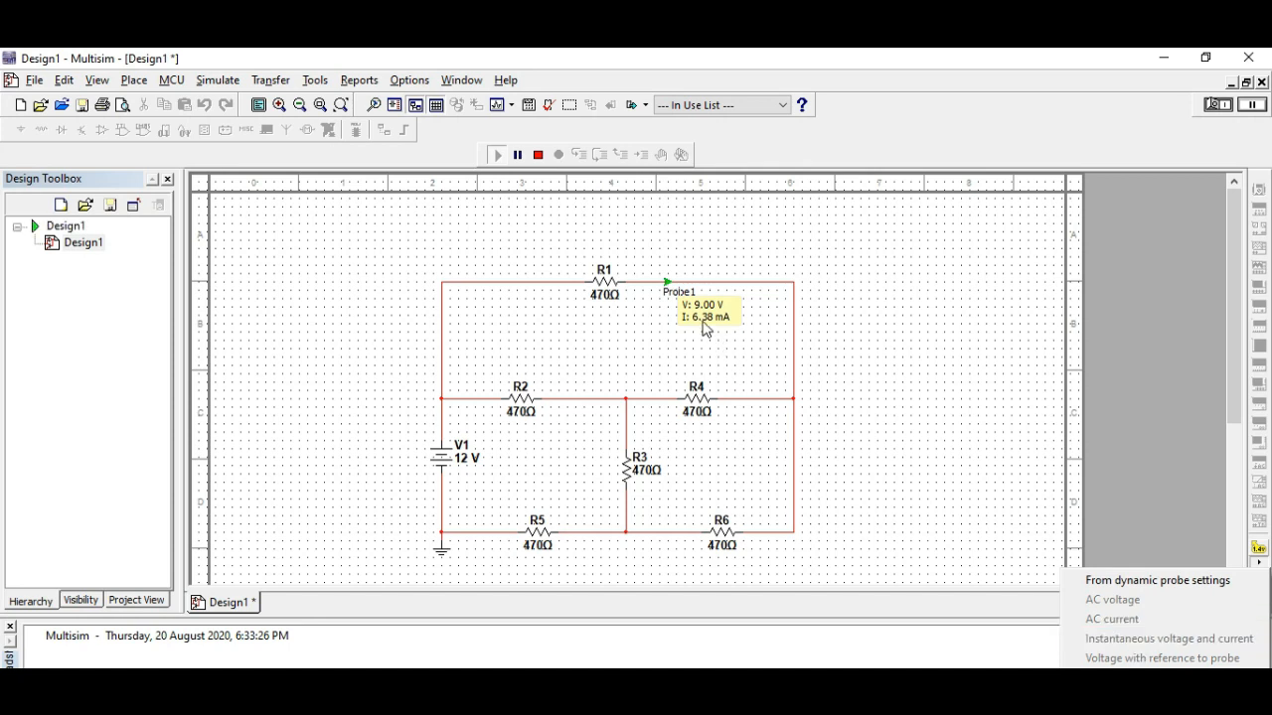
click(668, 282)
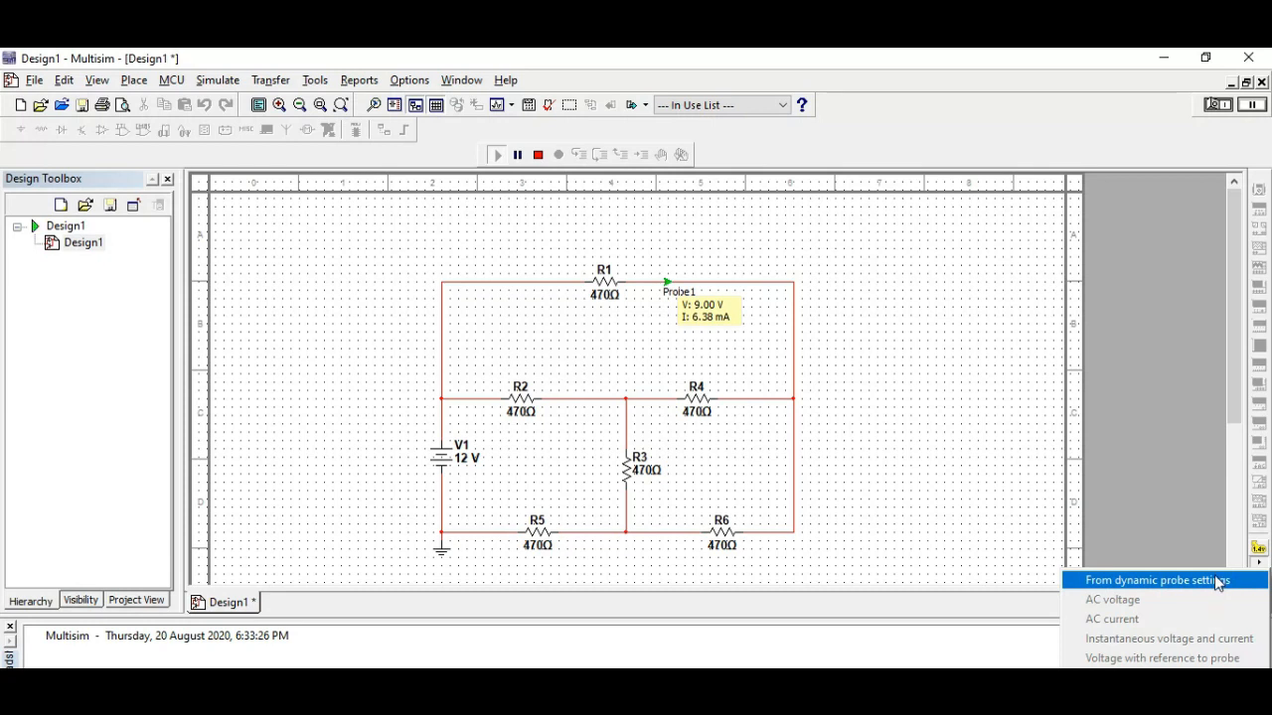
- Stop the simulation, check the mesh current figure in Word, and return to the Multisim circuit
click(540, 156)
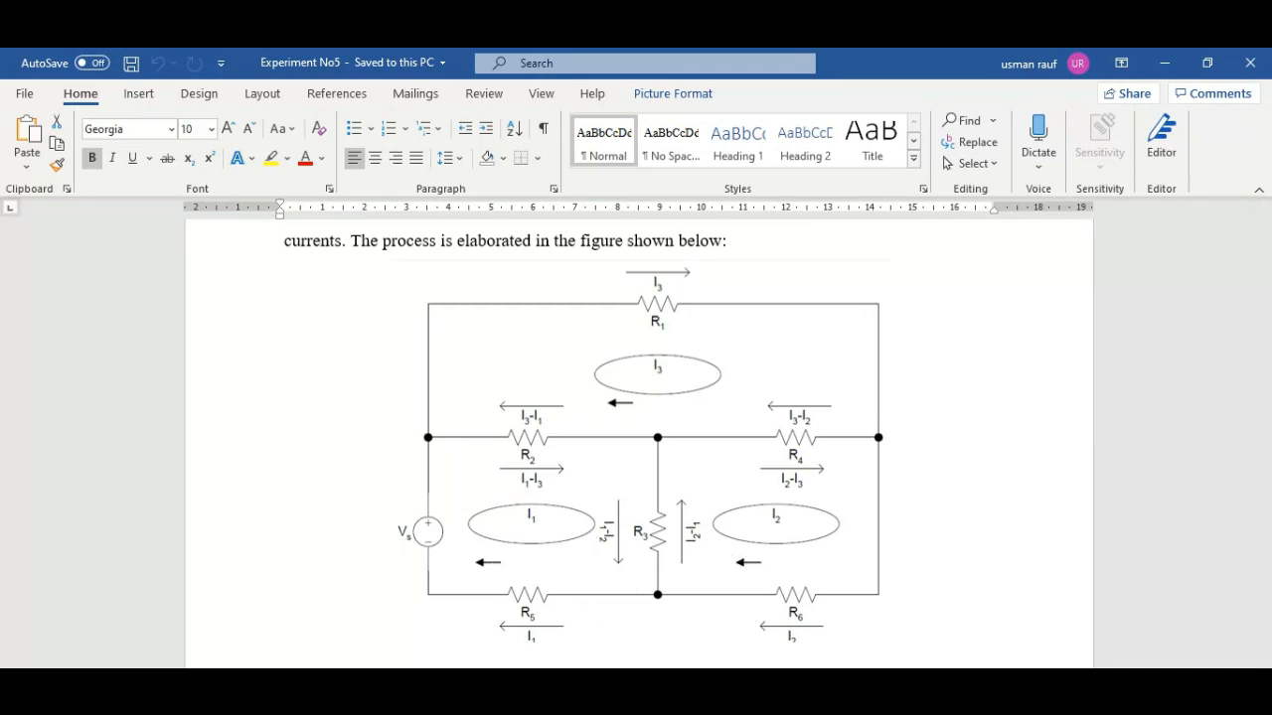
click(557, 707)
click(515, 696)
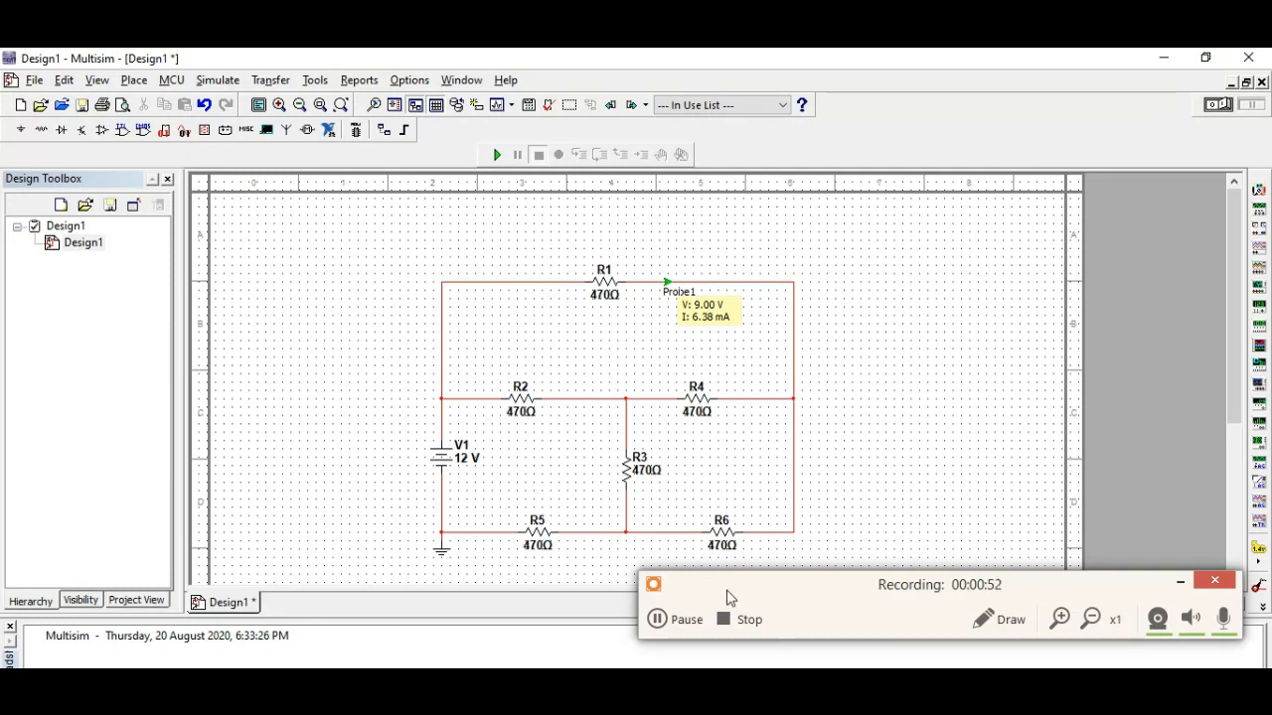
drag(727, 590, 744, 693)
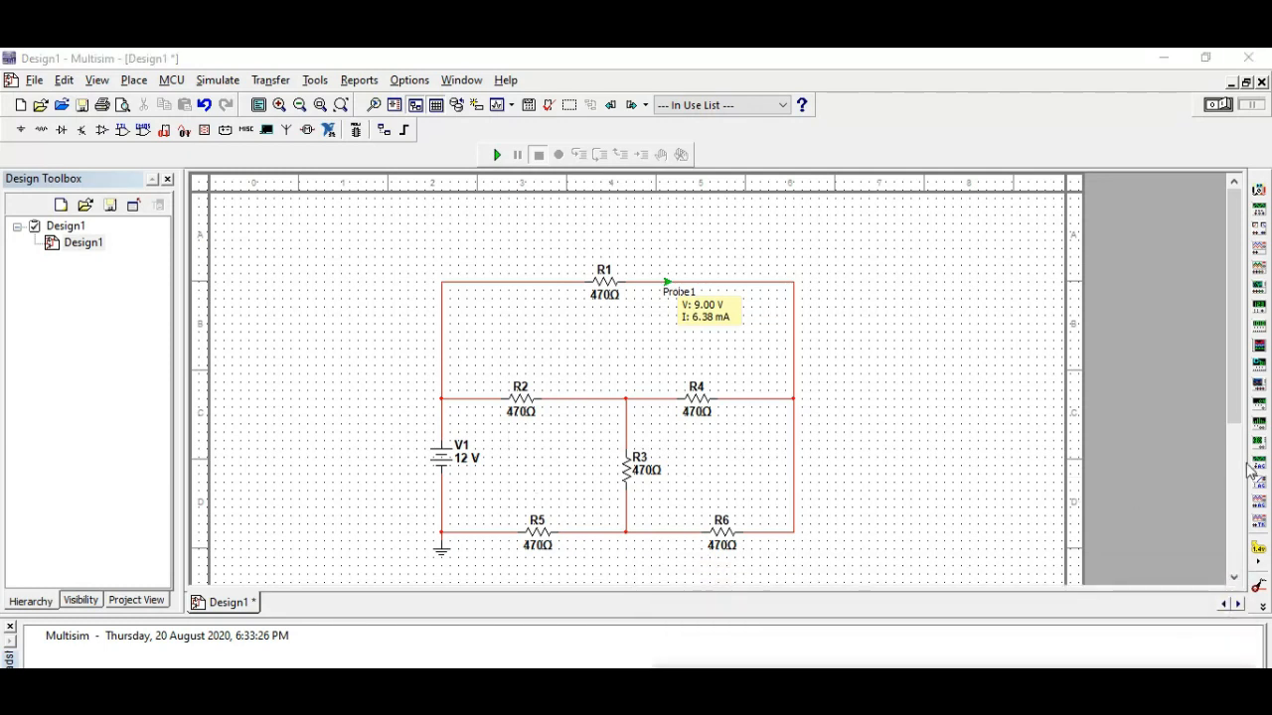
- Place an instantaneous voltage and current probe on the wire between R5 and the central branch, accepting its default properties
click(1258, 563)
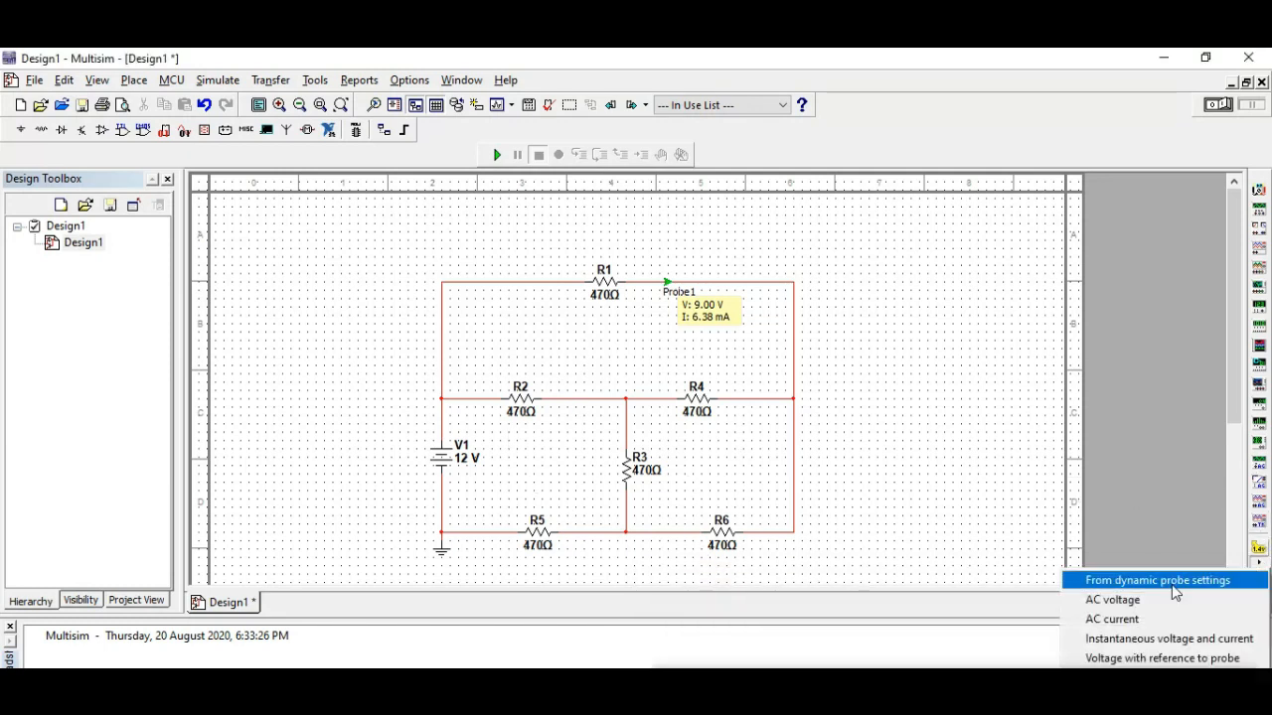
click(1127, 639)
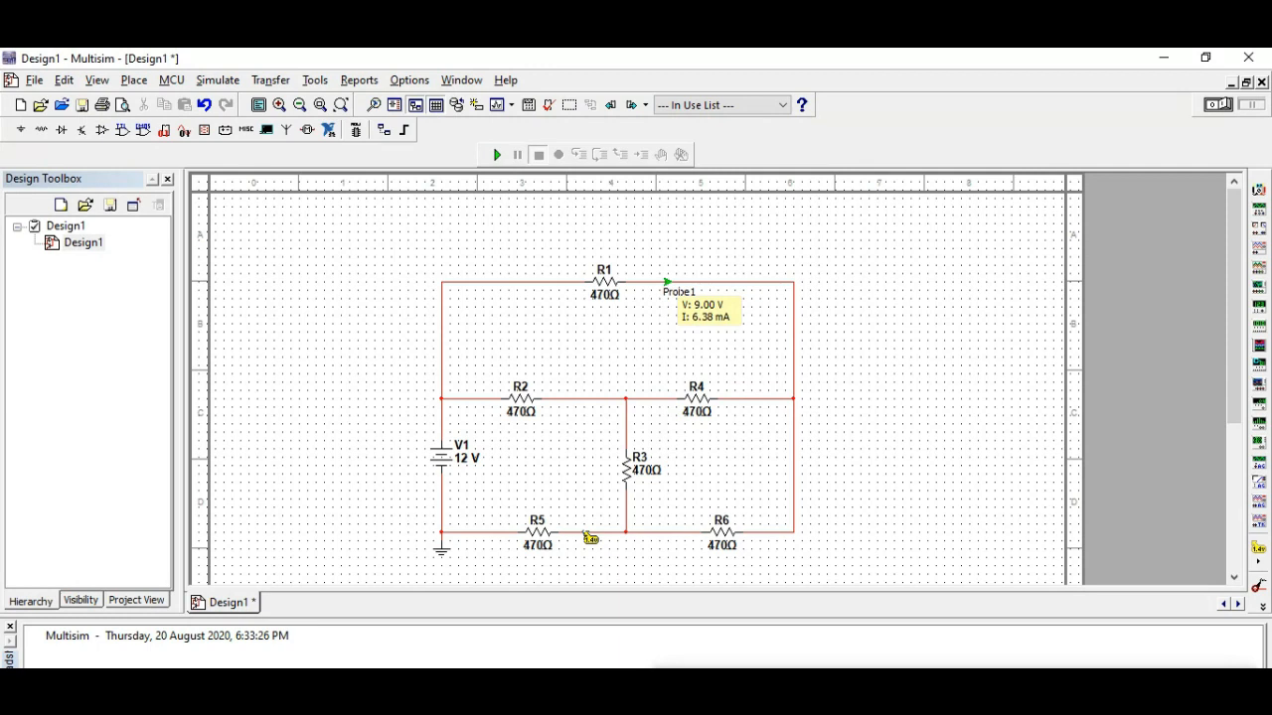
click(588, 532)
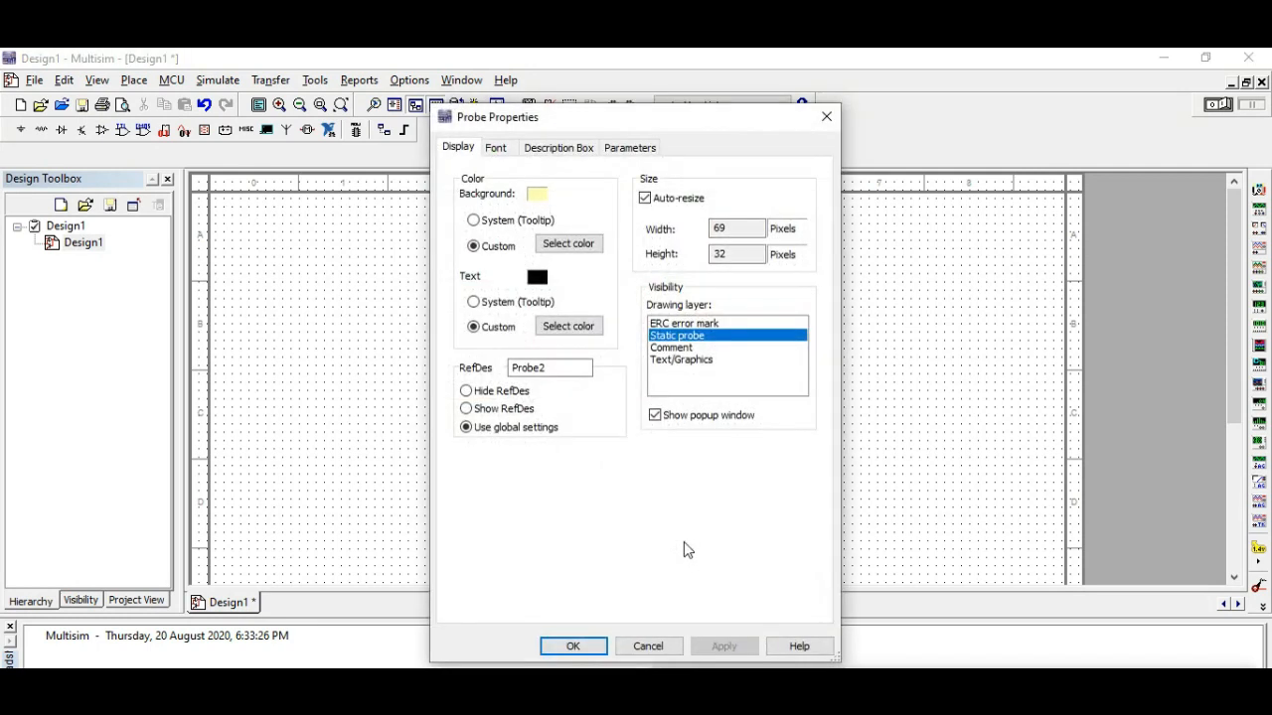
click(571, 647)
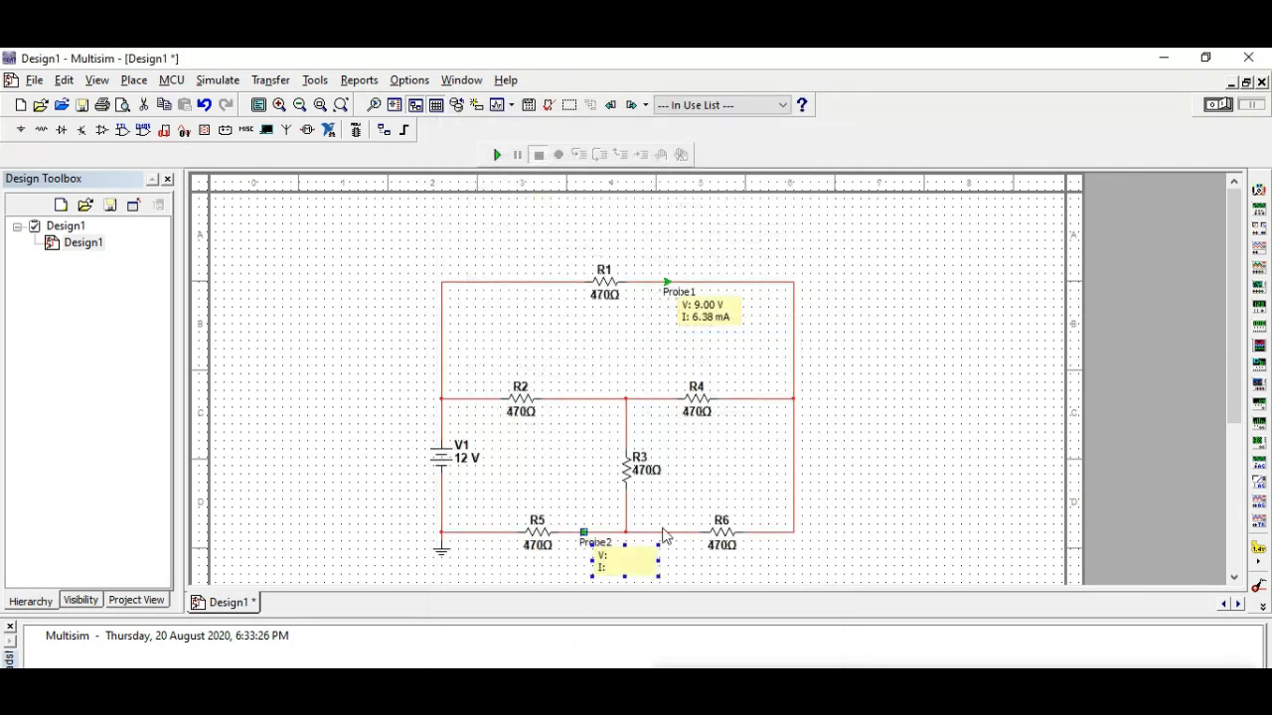
- Place an instantaneous voltage and current probe on the outer vertical wire between the R4 junction and R6
click(1259, 564)
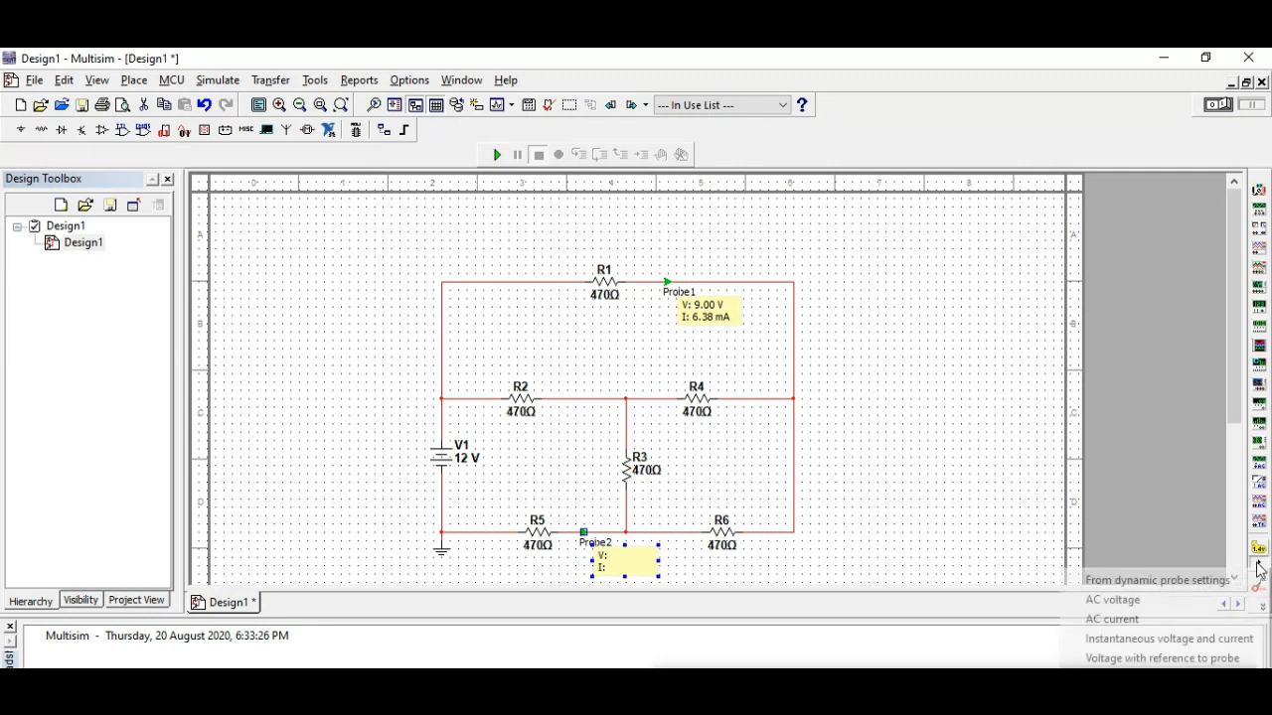
click(794, 497)
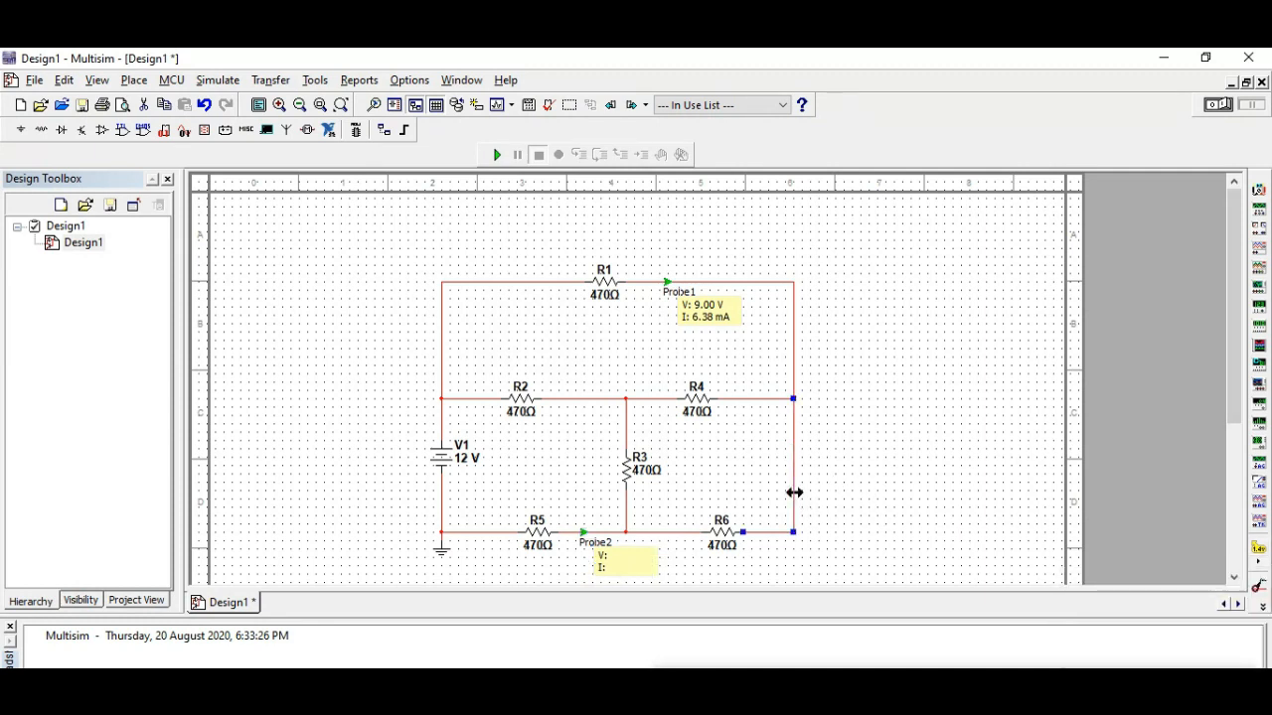
click(1261, 564)
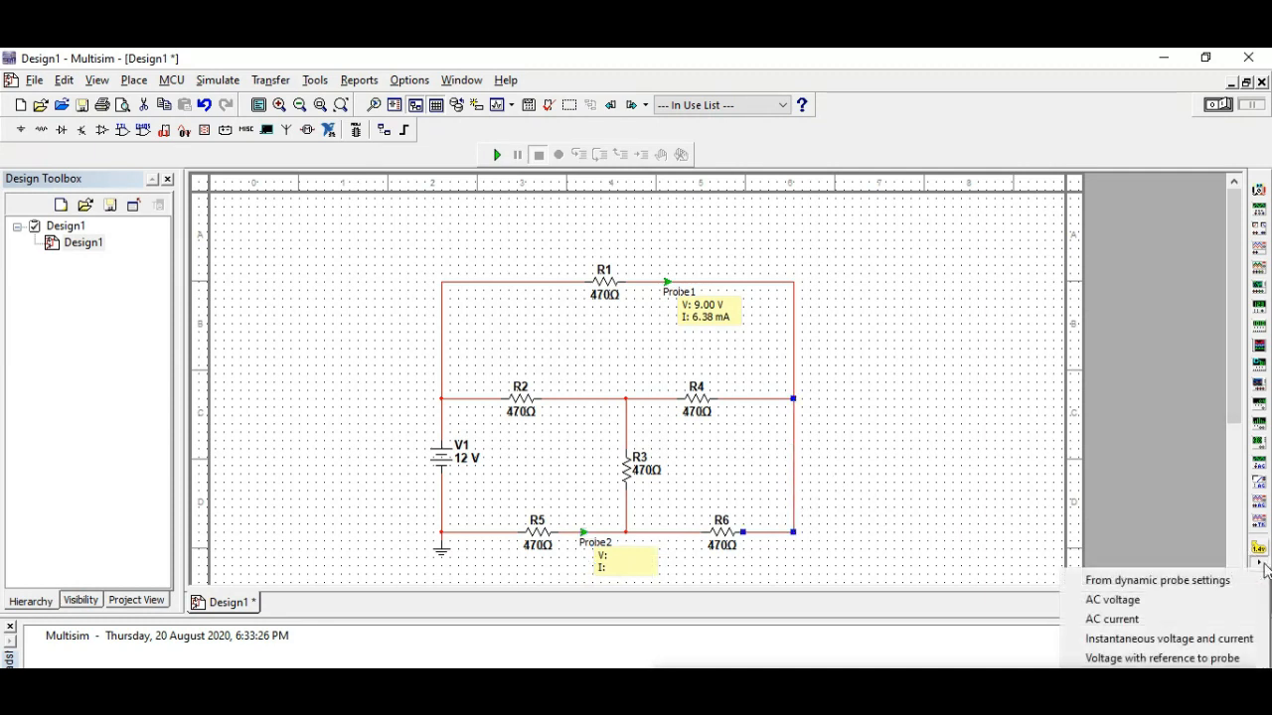
click(1148, 644)
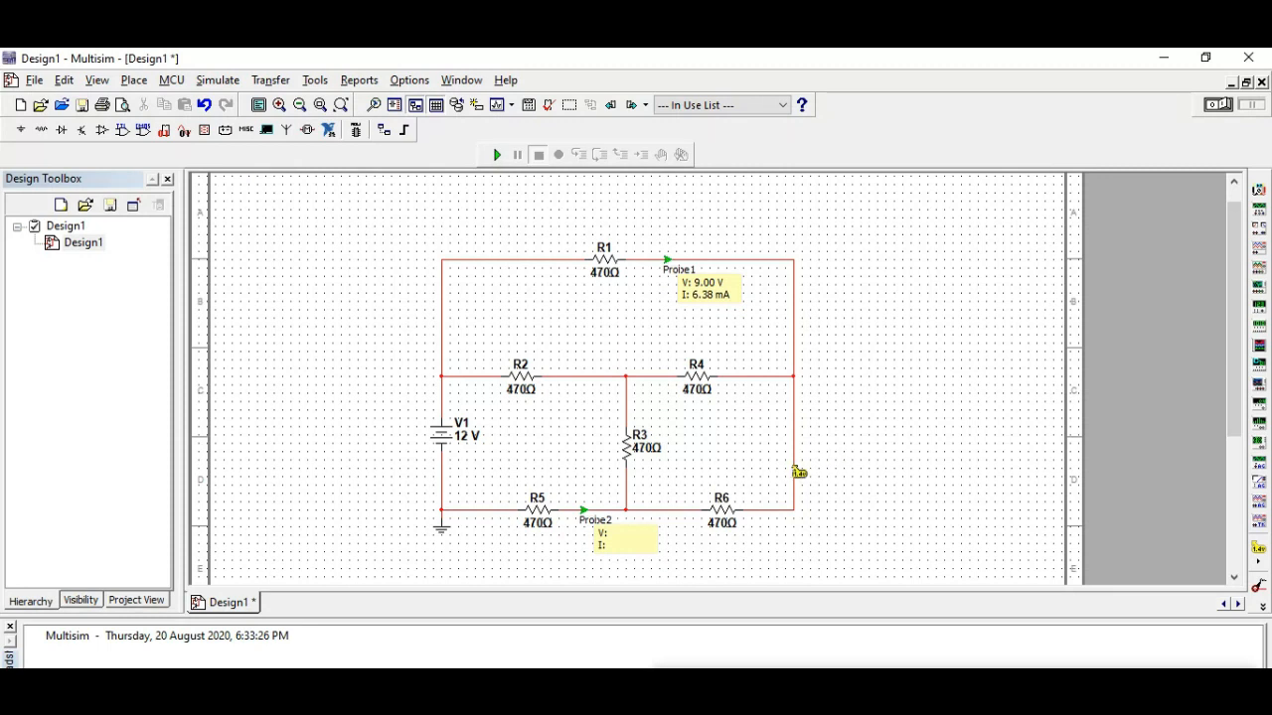
click(795, 470)
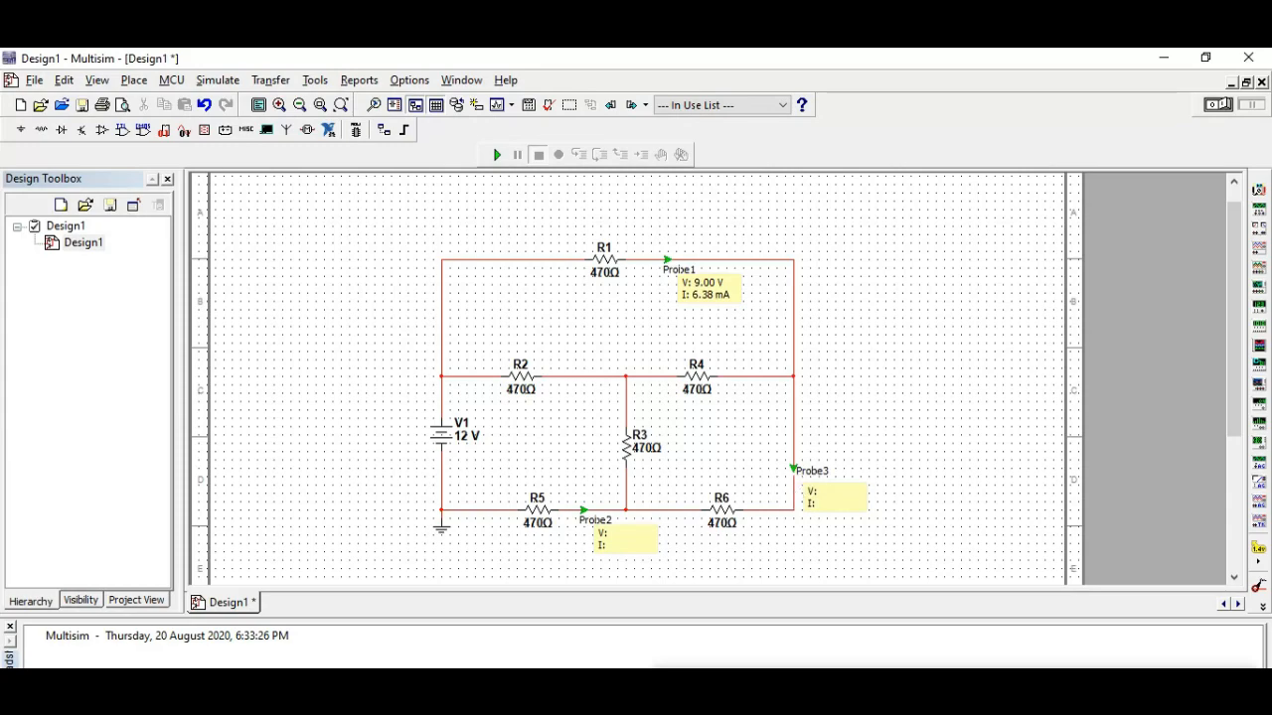
- Compare the probe positions with the mesh current directions in the Word figure and return to the Multisim circuit
key(alt+Tab)
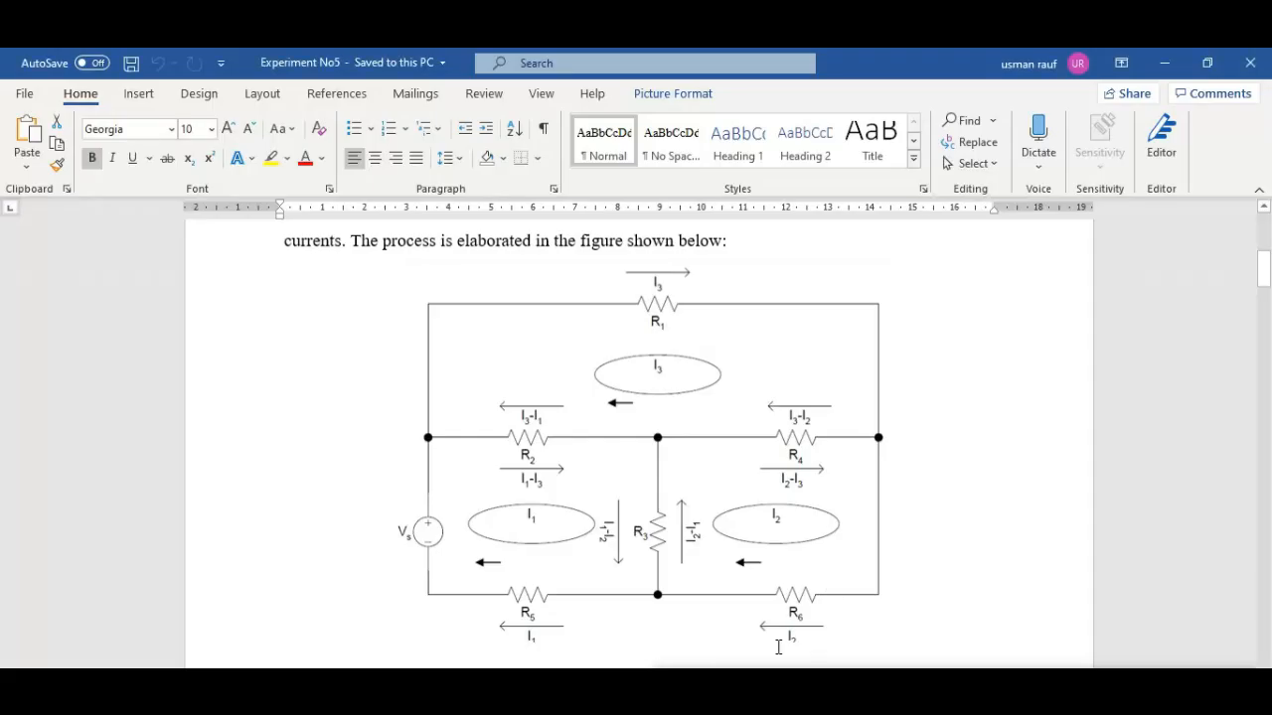
key(alt+Tab)
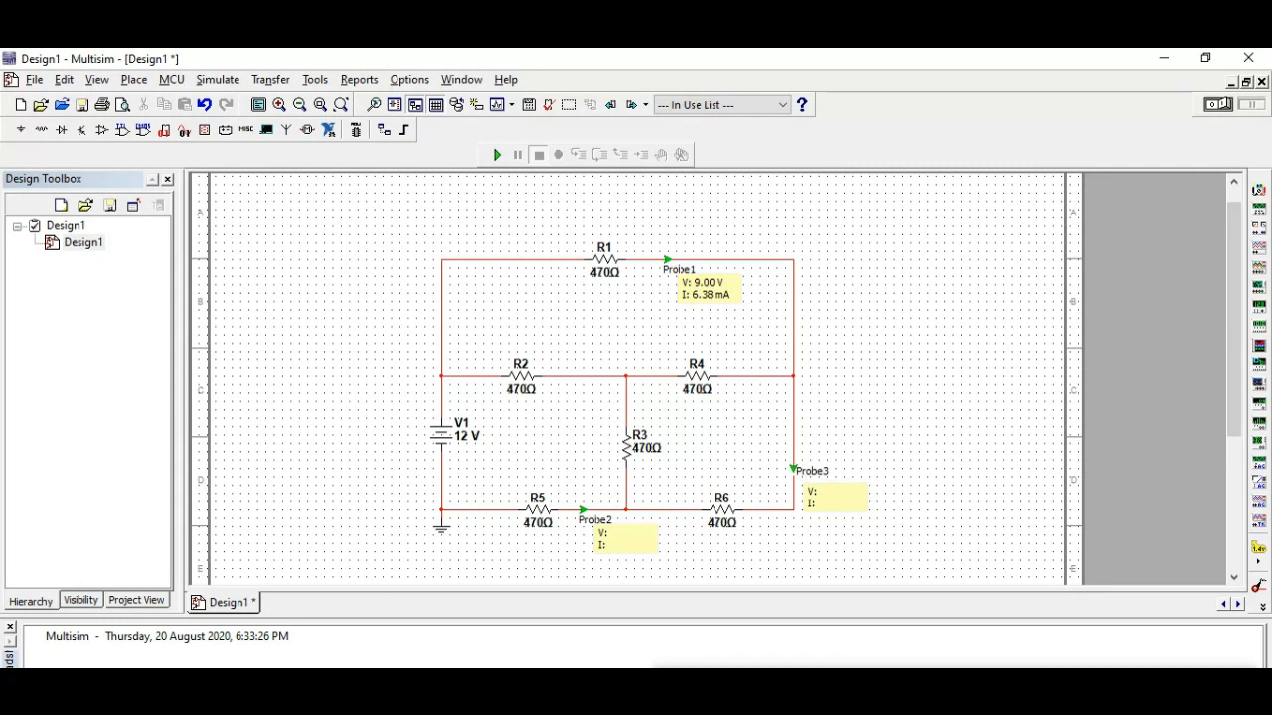
key(alt+Tab)
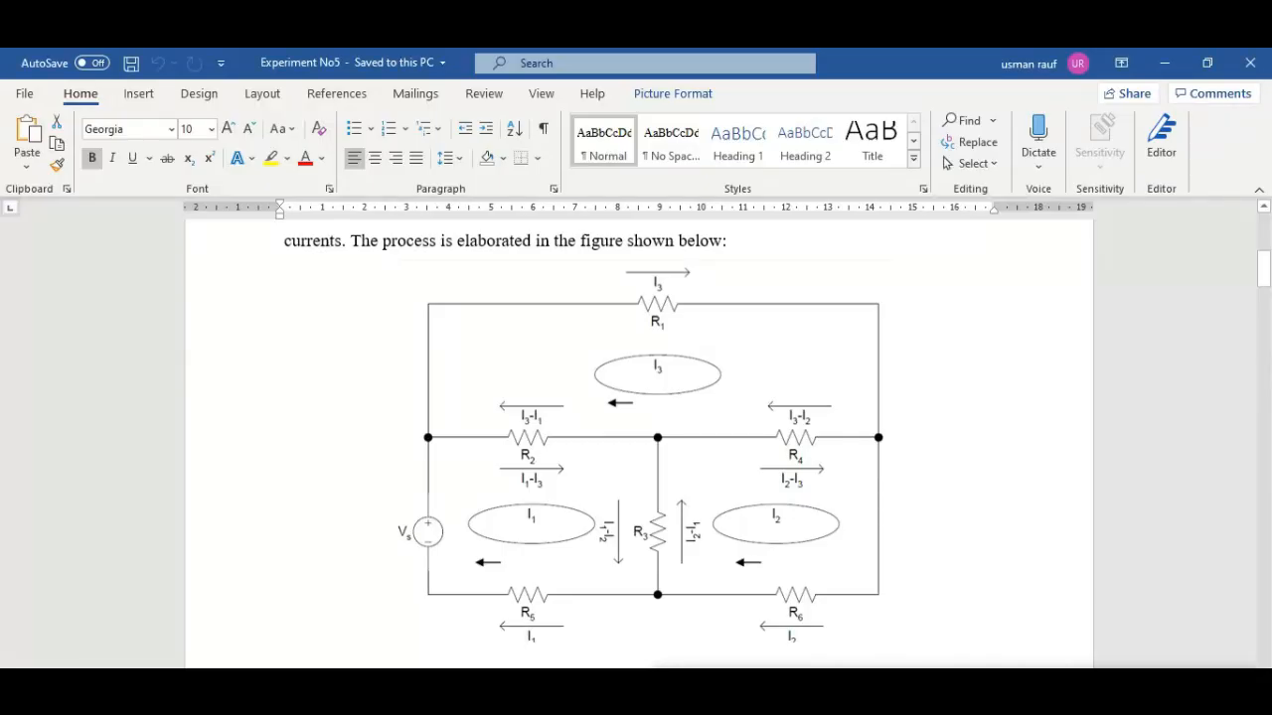
key(alt+Tab)
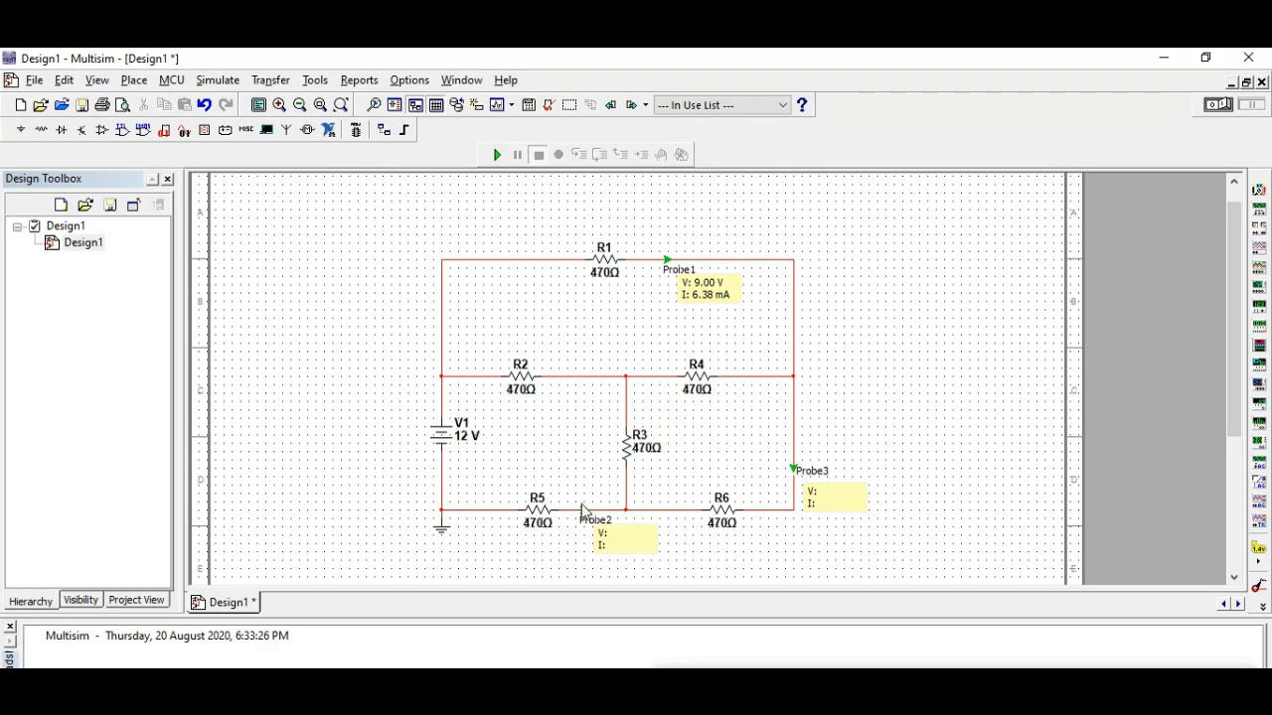
click(417, 695)
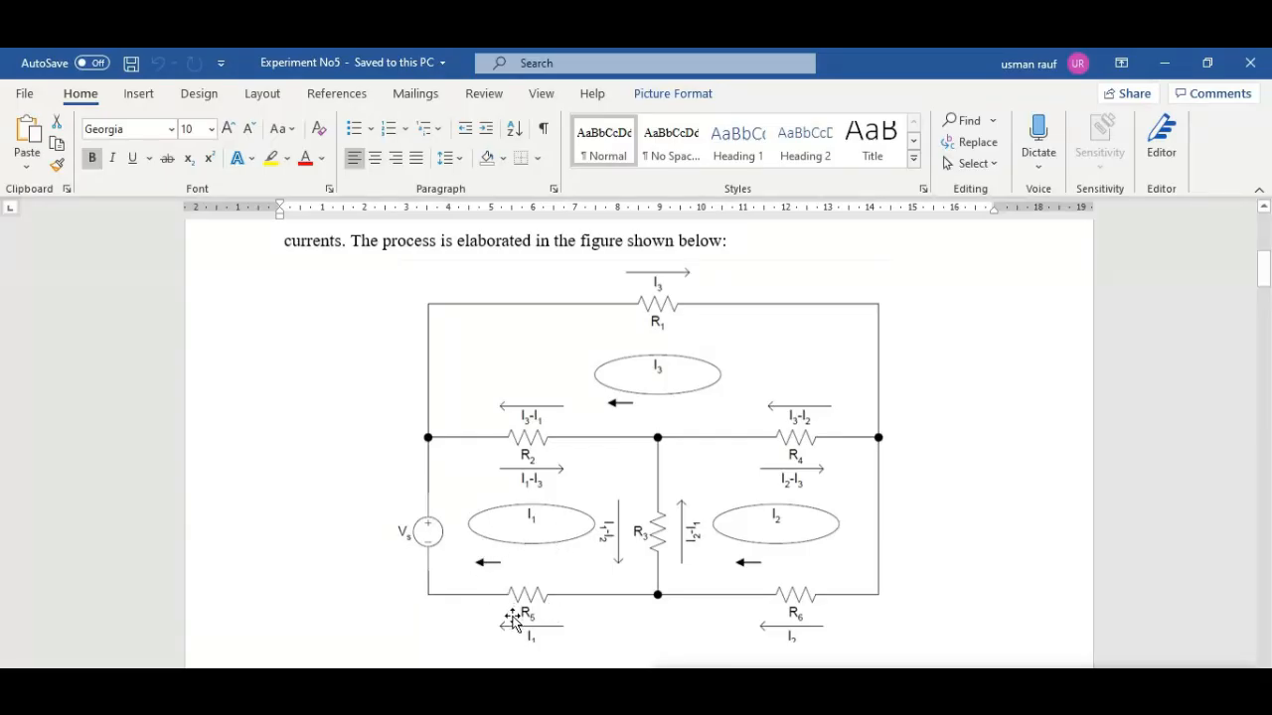
click(586, 695)
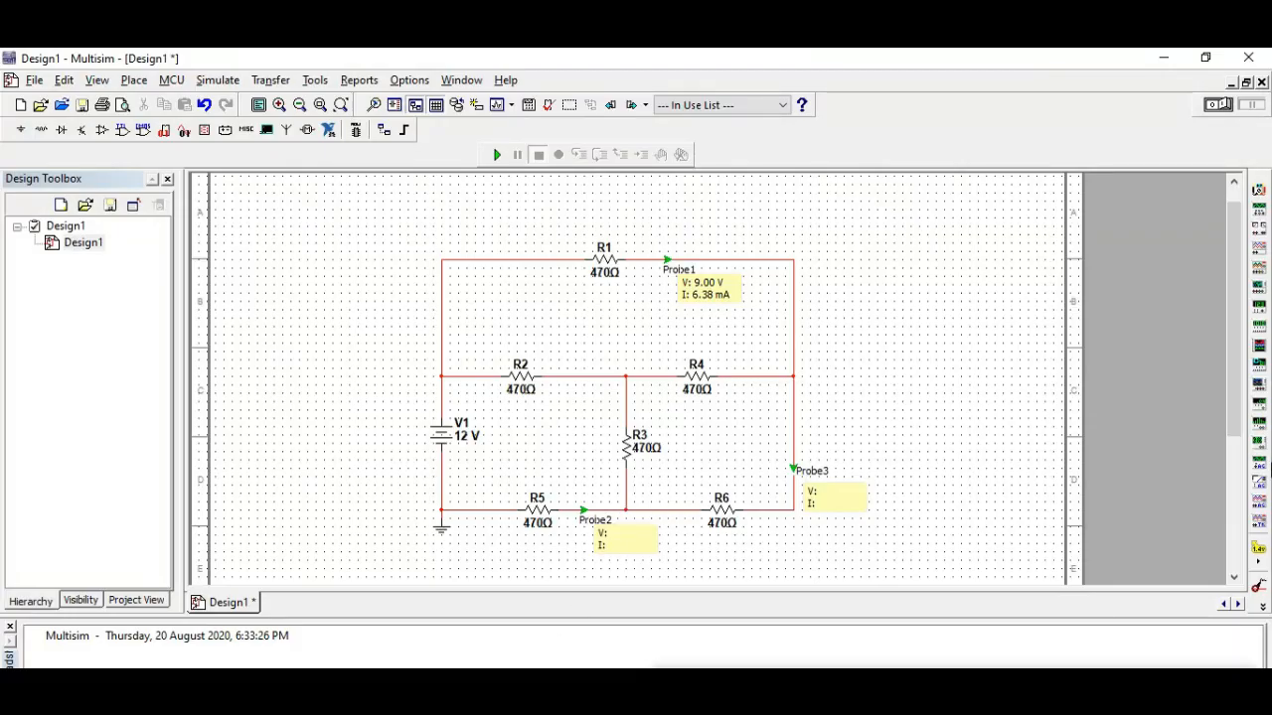
click(1259, 565)
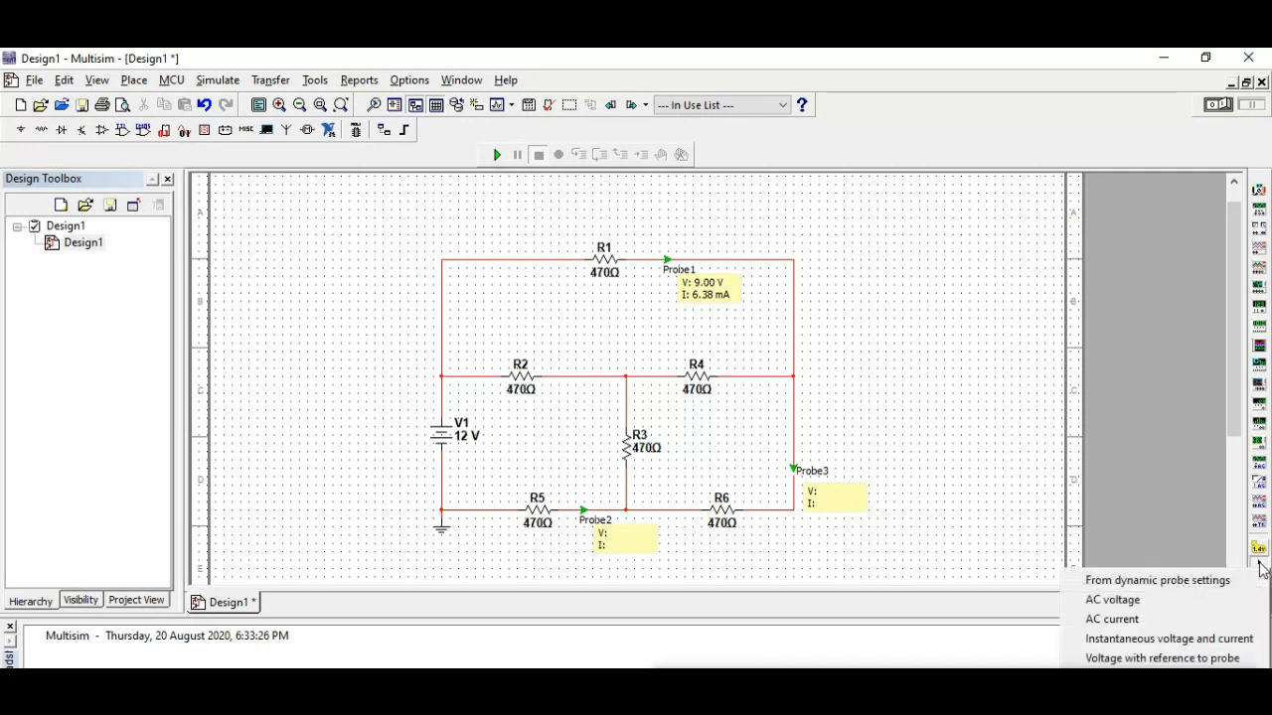
click(1130, 641)
click(443, 472)
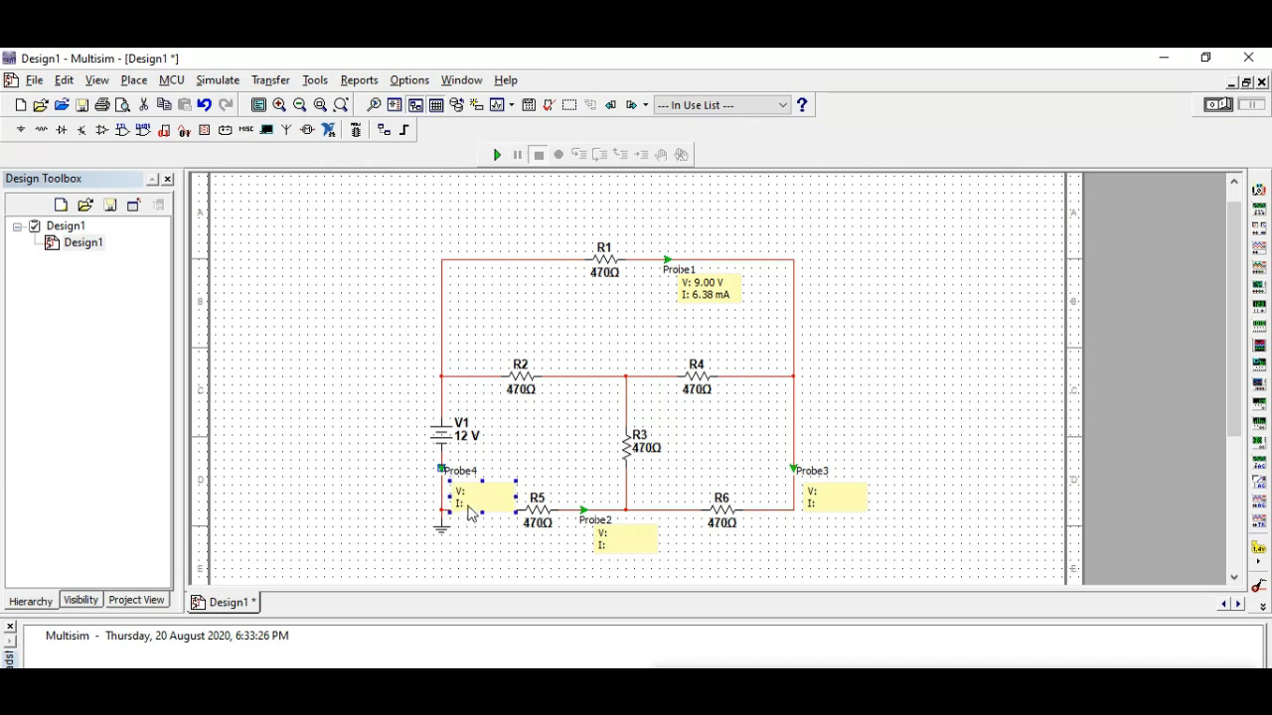
key(Delete)
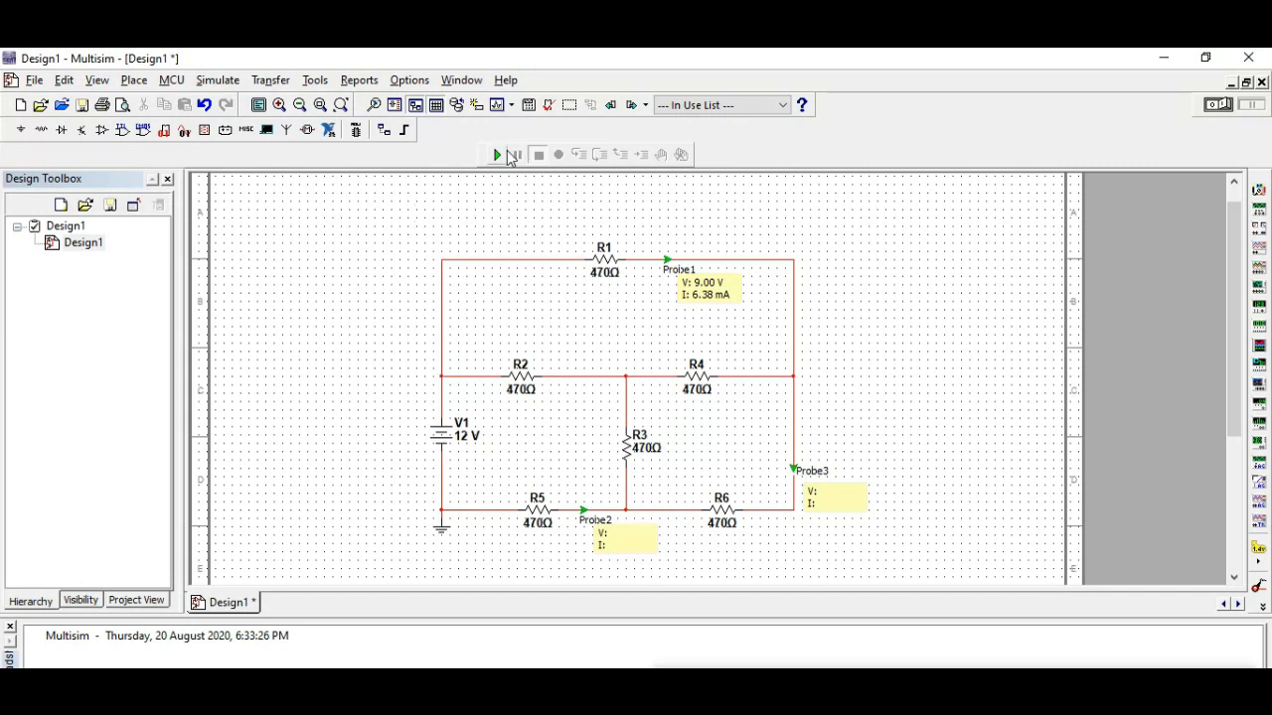
- Run the simulation, view the Measurements and Calculations tables in Word, and return to Multisim to read the probe currents
click(505, 154)
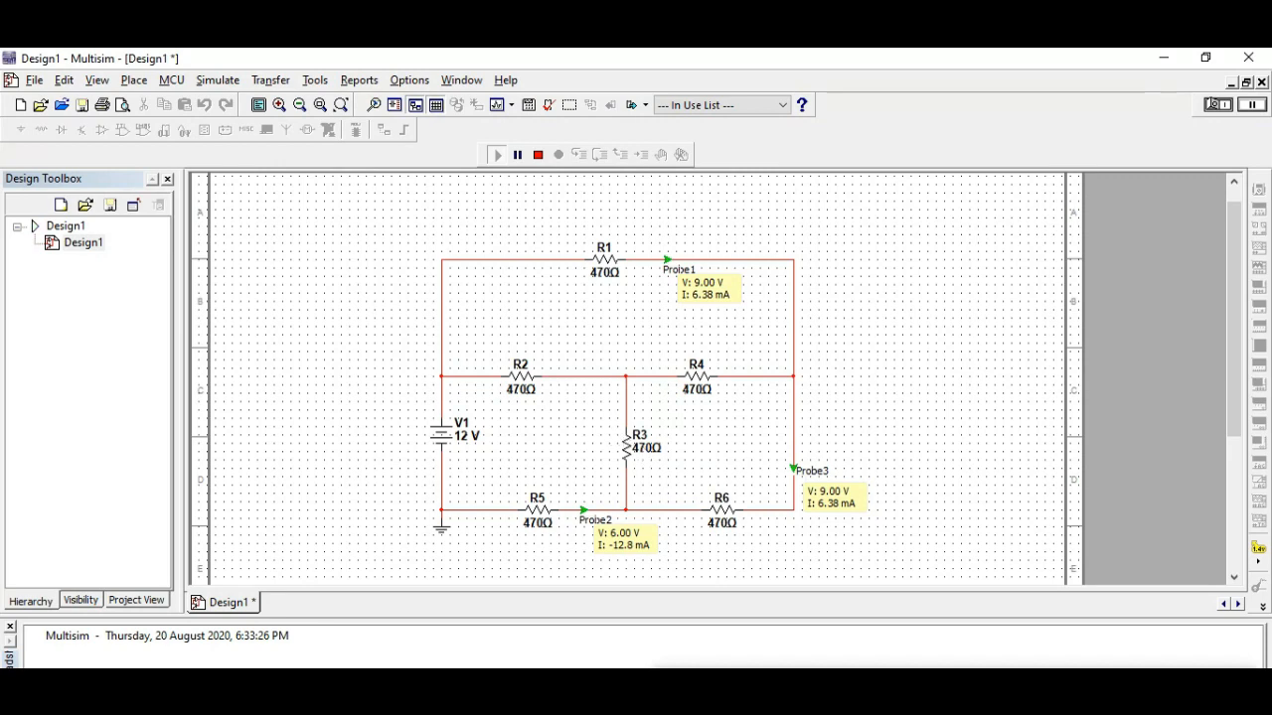
key(alt+Tab)
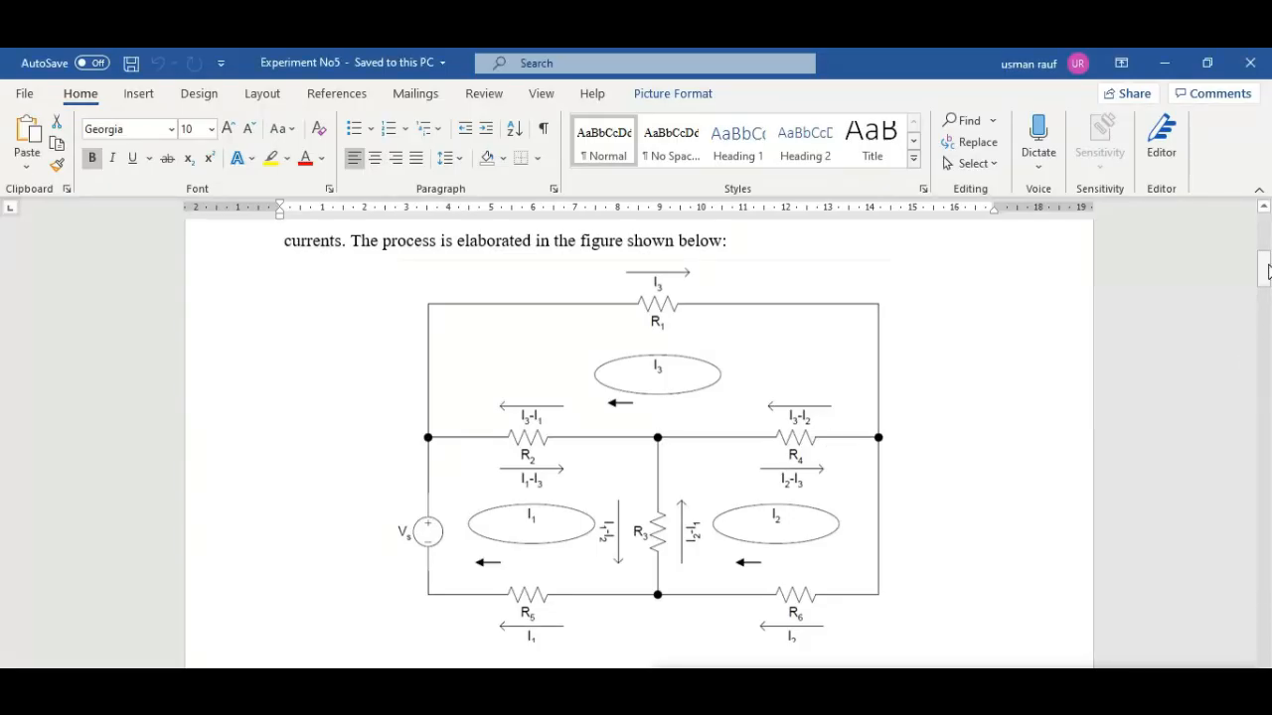
drag(1264, 268, 1267, 360)
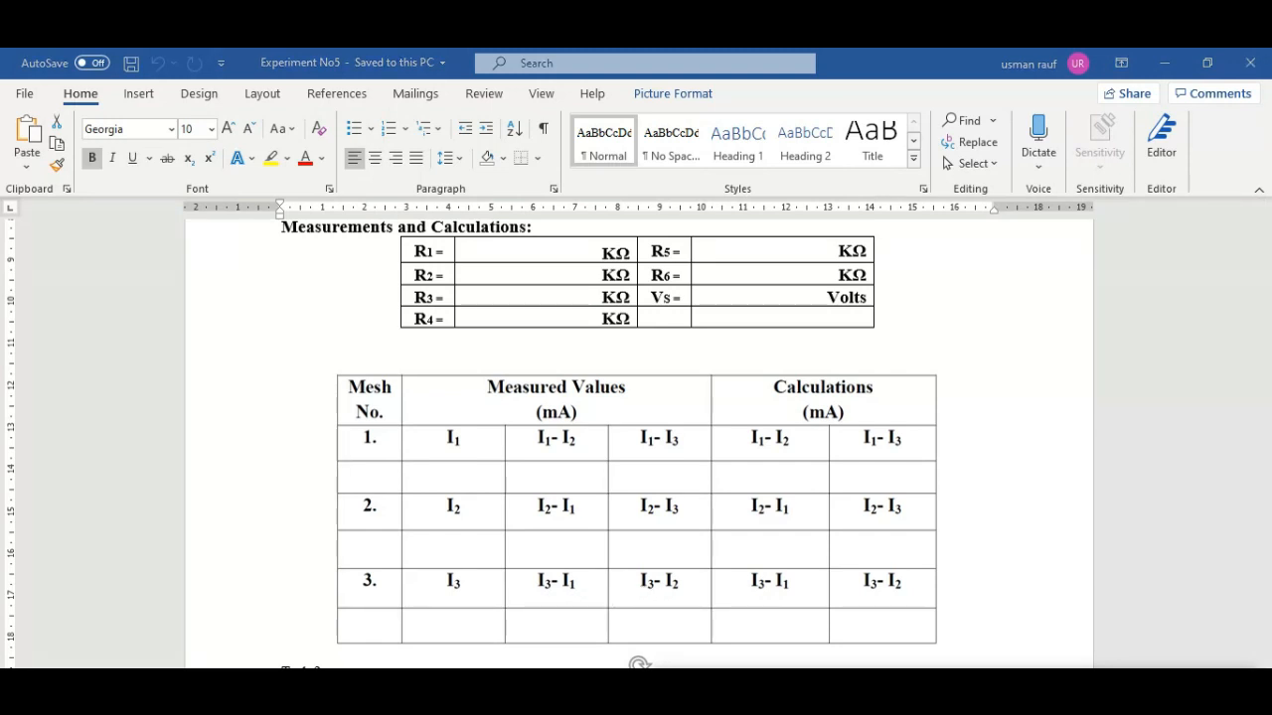
key(alt+Tab)
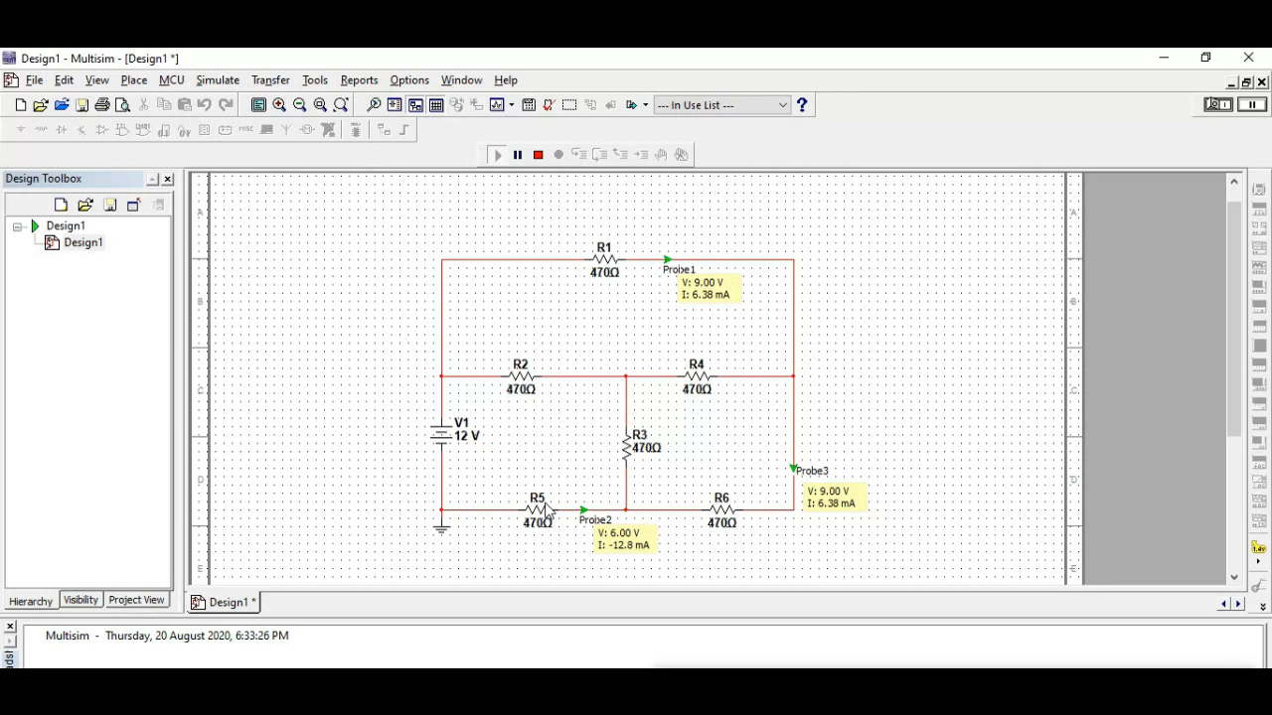
- Review the measured values table and the mesh current figure in Word for the branch currents, and return to Multisim
click(472, 691)
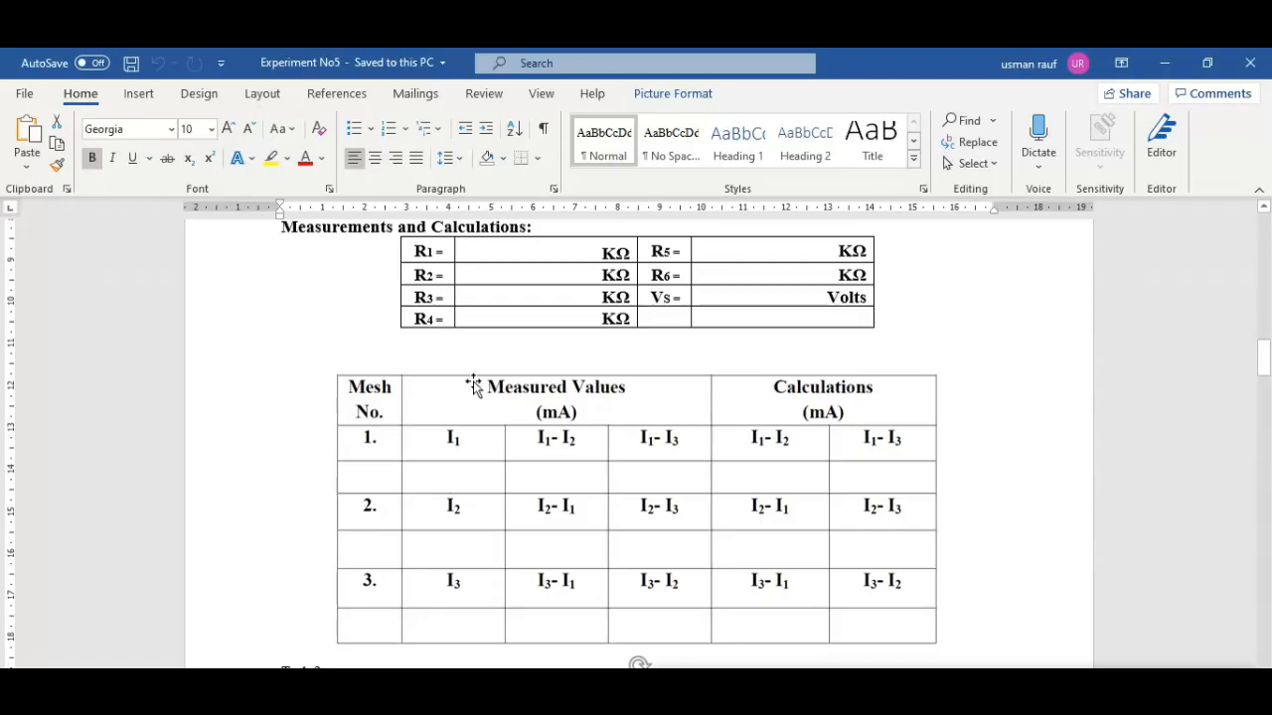
drag(1263, 350, 1264, 266)
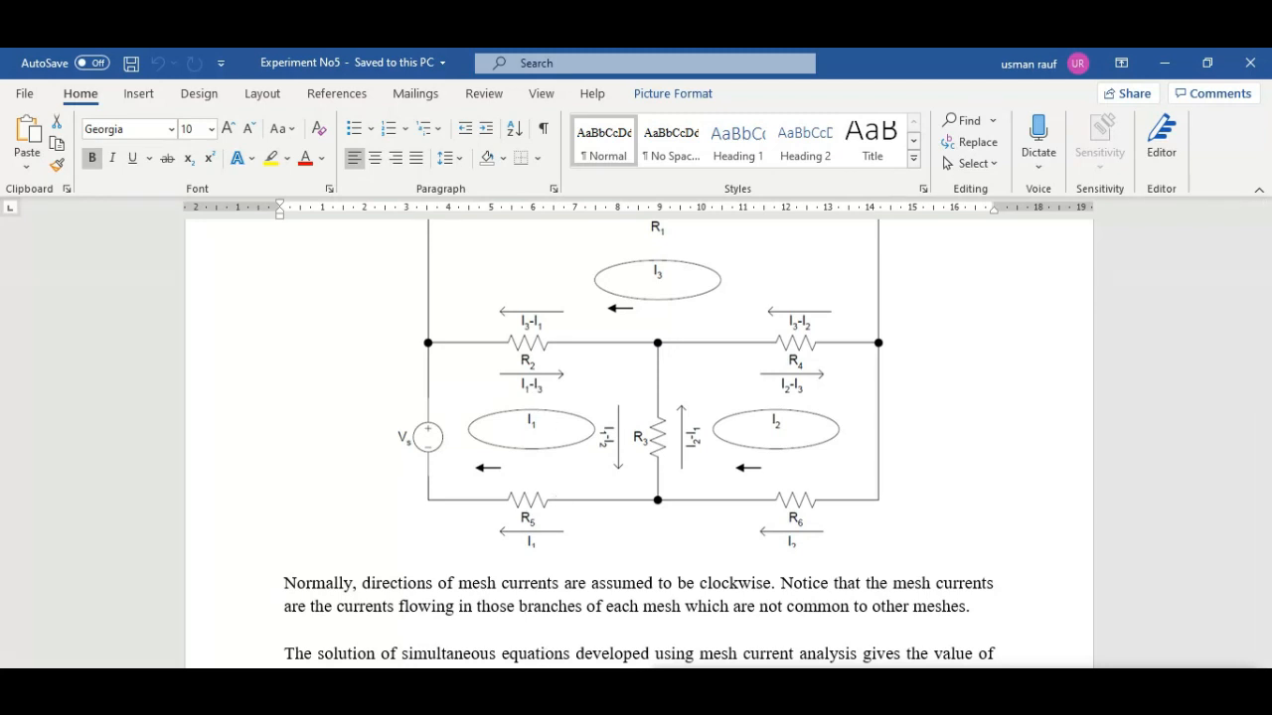
mouse_move(512, 707)
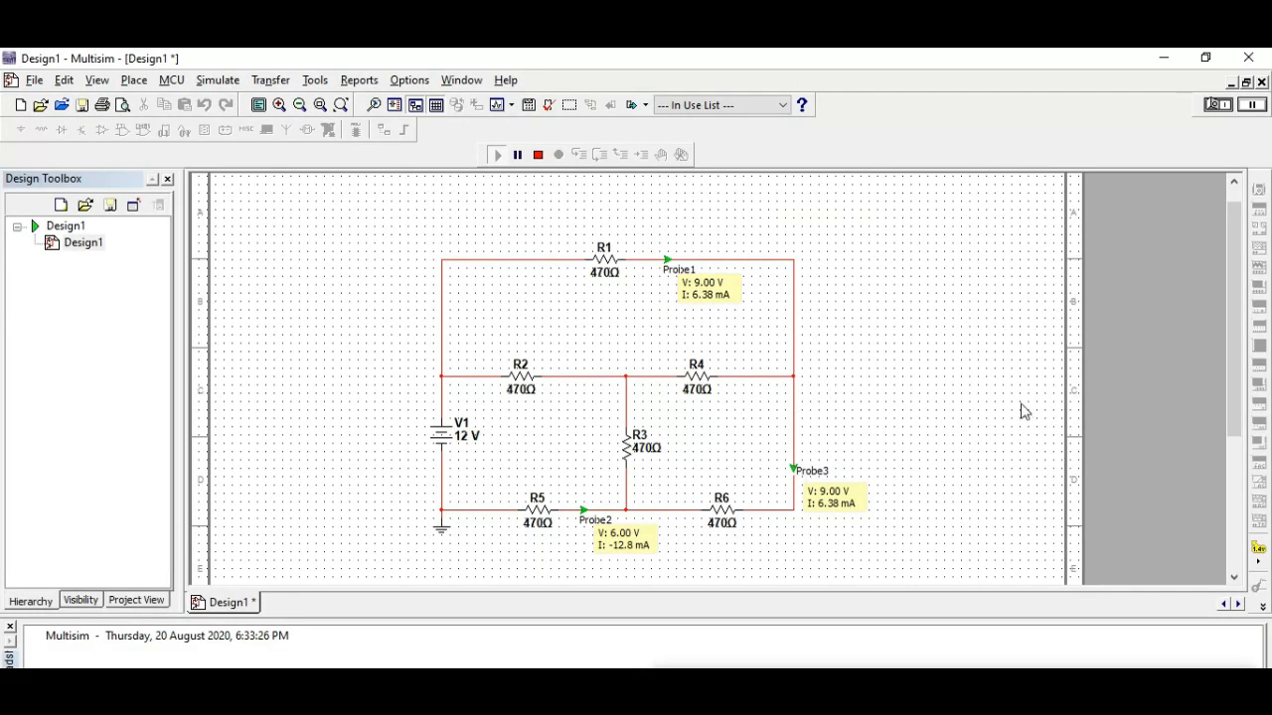
- Stop the running simulation so that more probes can be added to the circuit
right_click(1259, 576)
click(1053, 508)
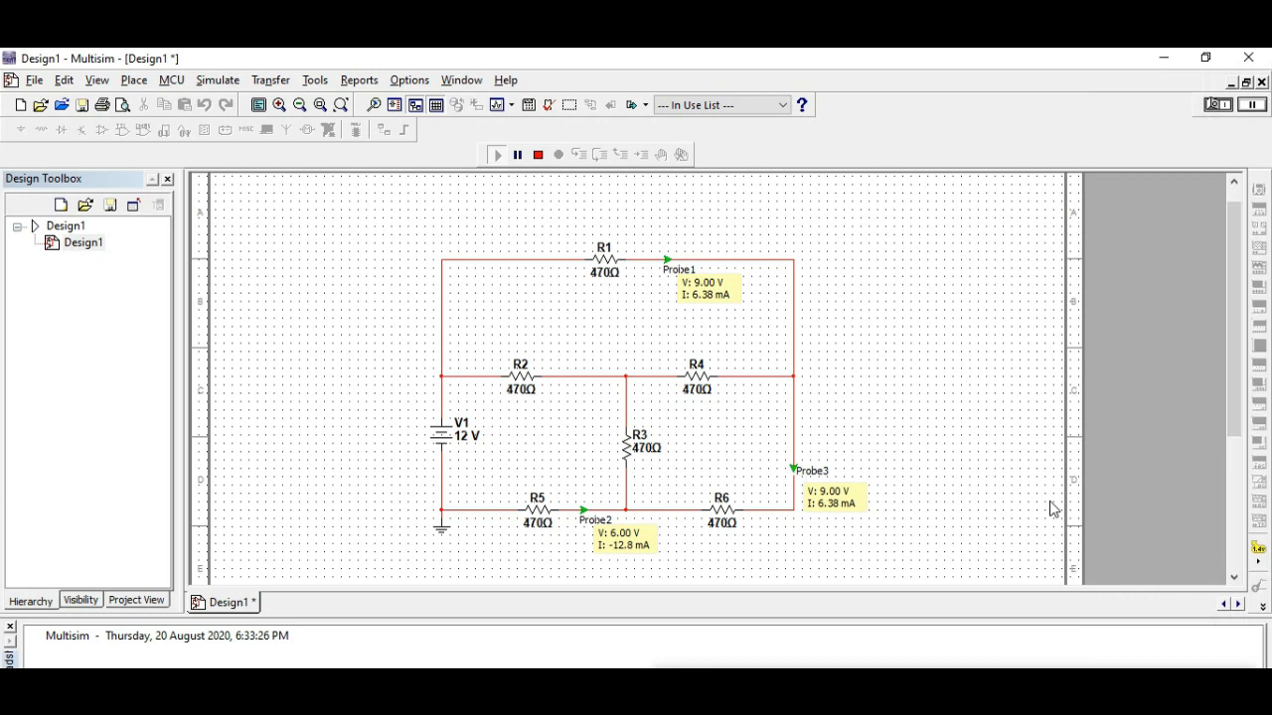
click(1260, 562)
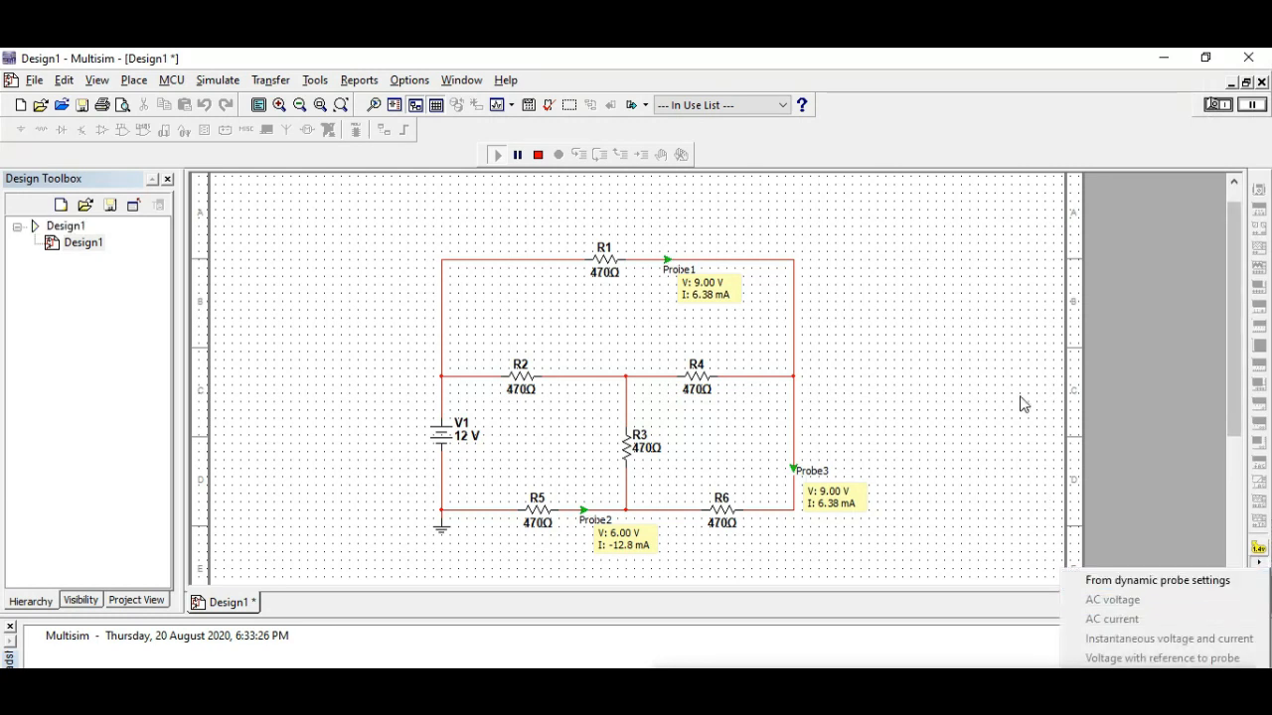
click(537, 150)
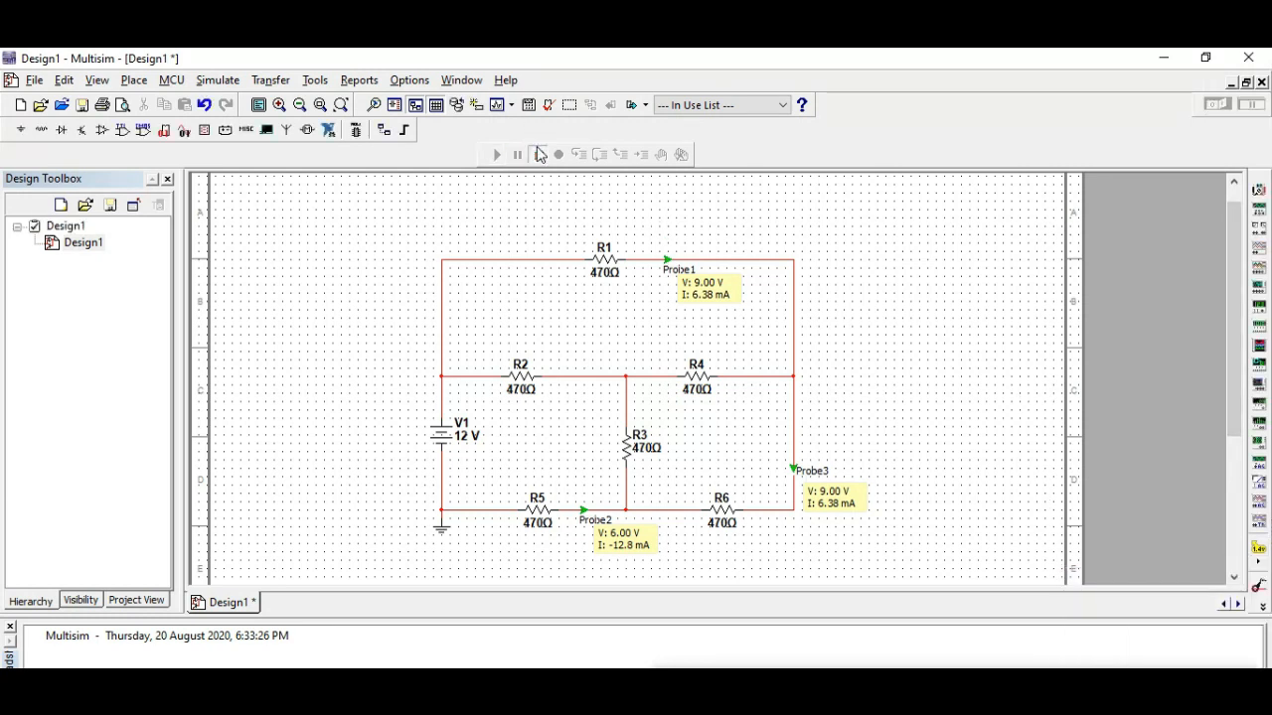
- Place an instantaneous voltage and current probe on the wire before R2 and a default measurement probe just after R4
click(1260, 561)
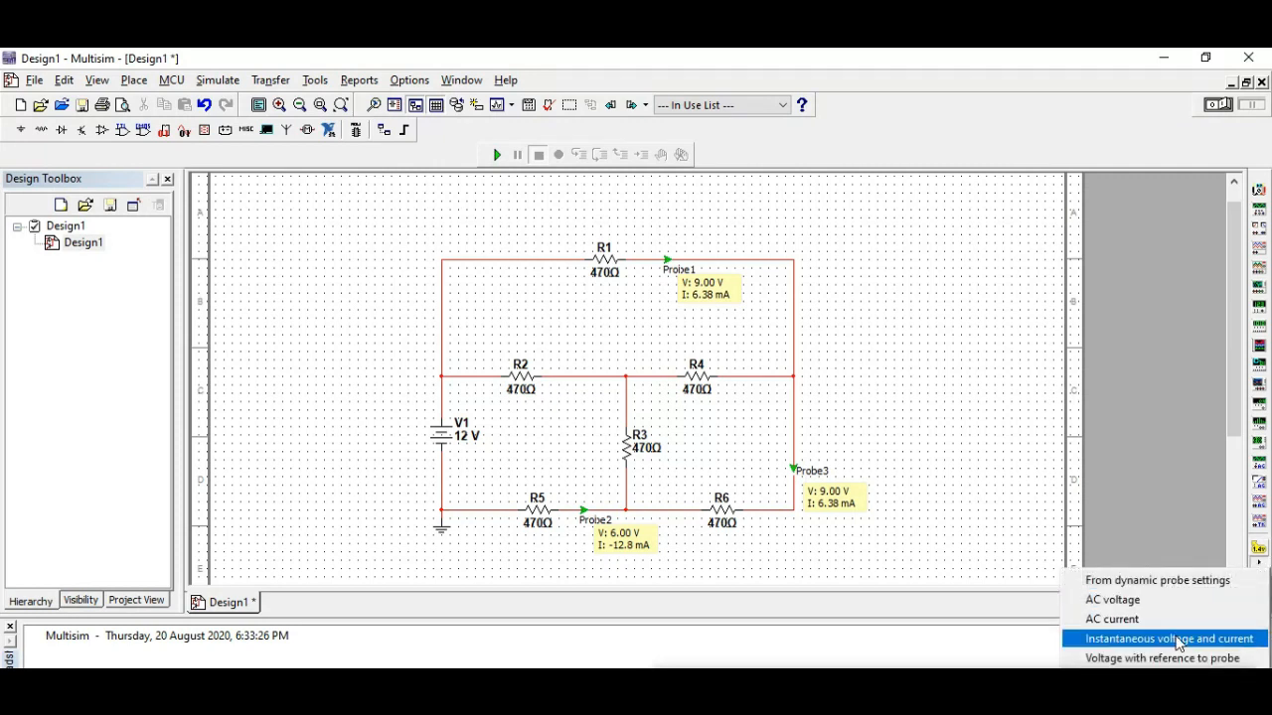
click(1161, 641)
scroll(659, 446, down, 1)
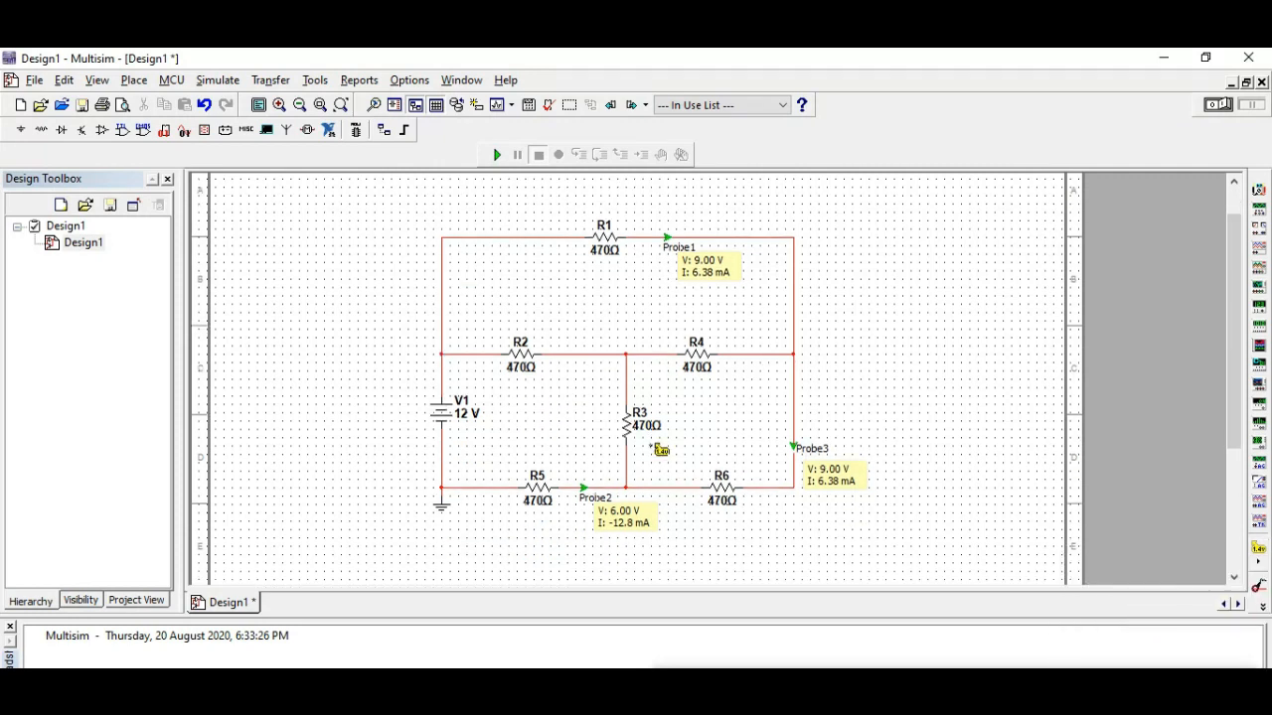
click(483, 355)
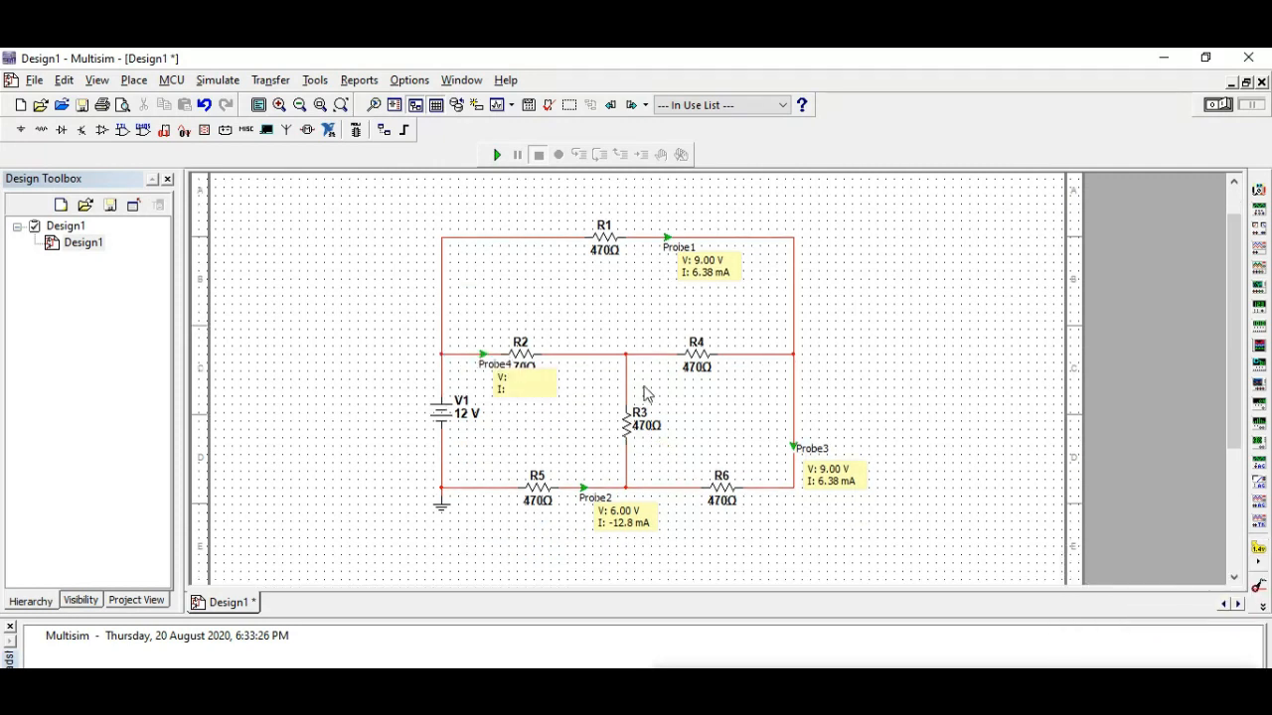
click(1258, 548)
click(735, 355)
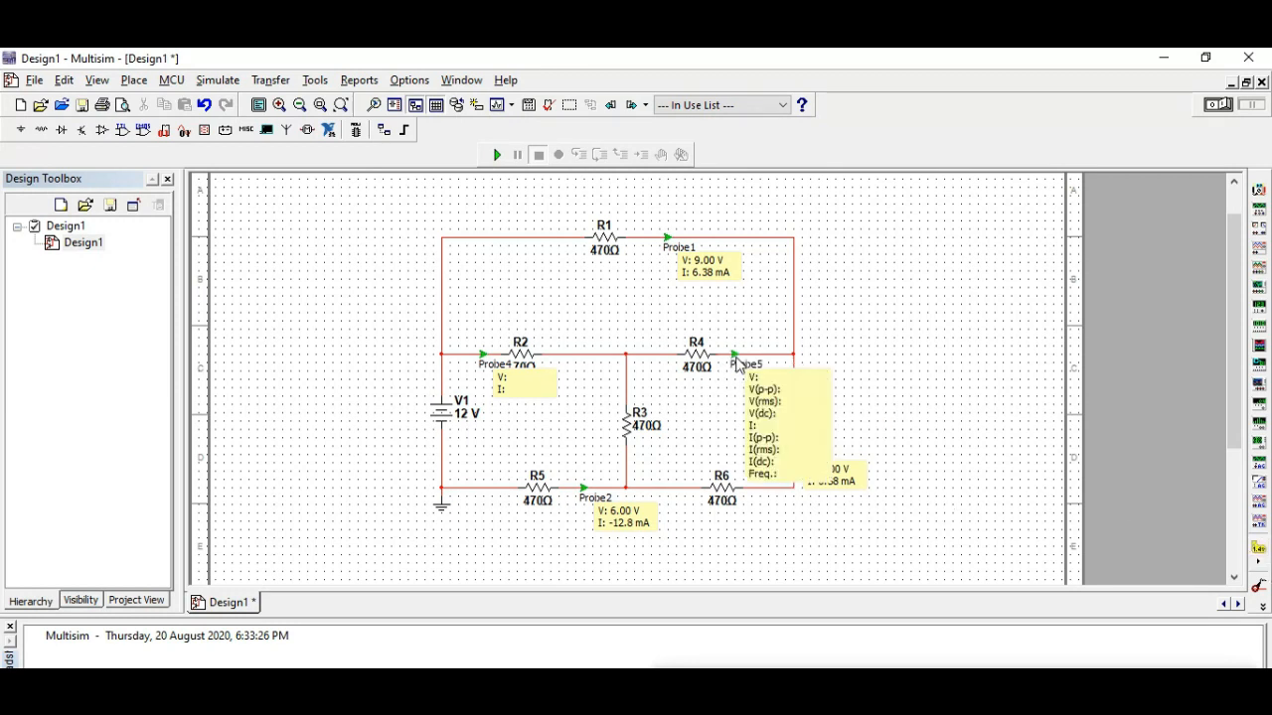
- Place an instantaneous voltage and current probe on the vertical wire just above R3
click(1258, 548)
scroll(680, 479, down, 5)
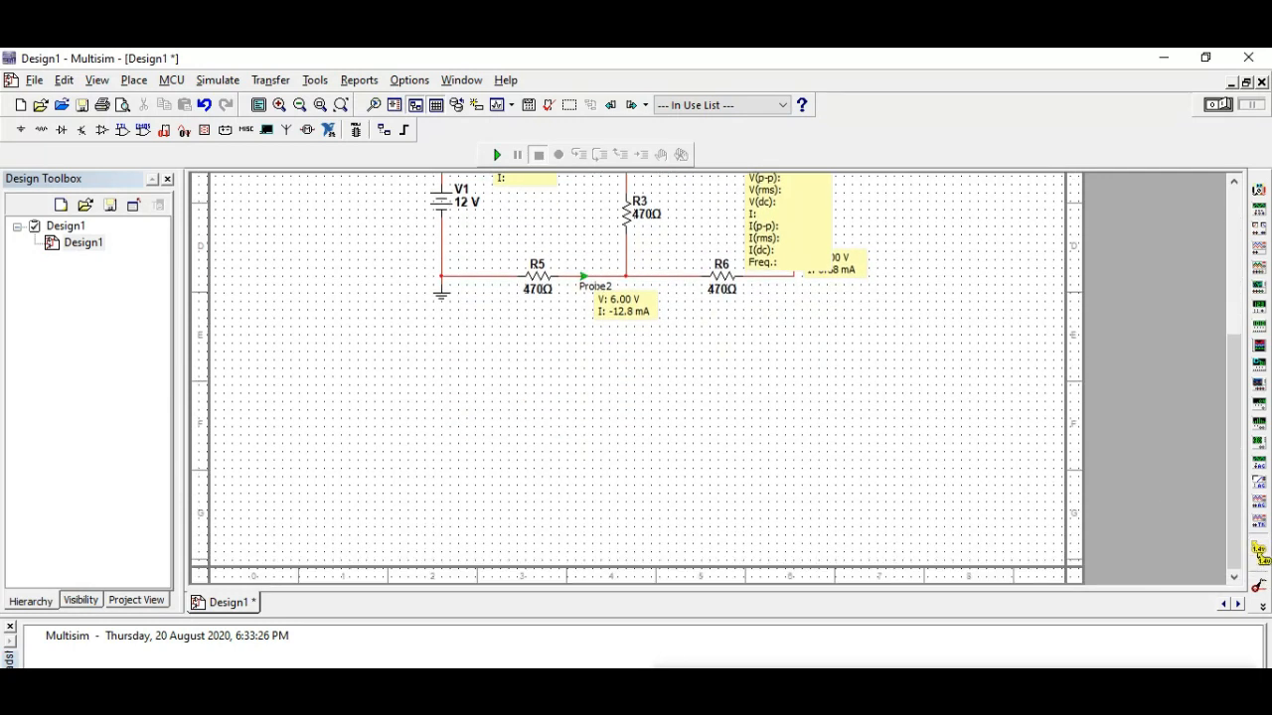
click(1258, 562)
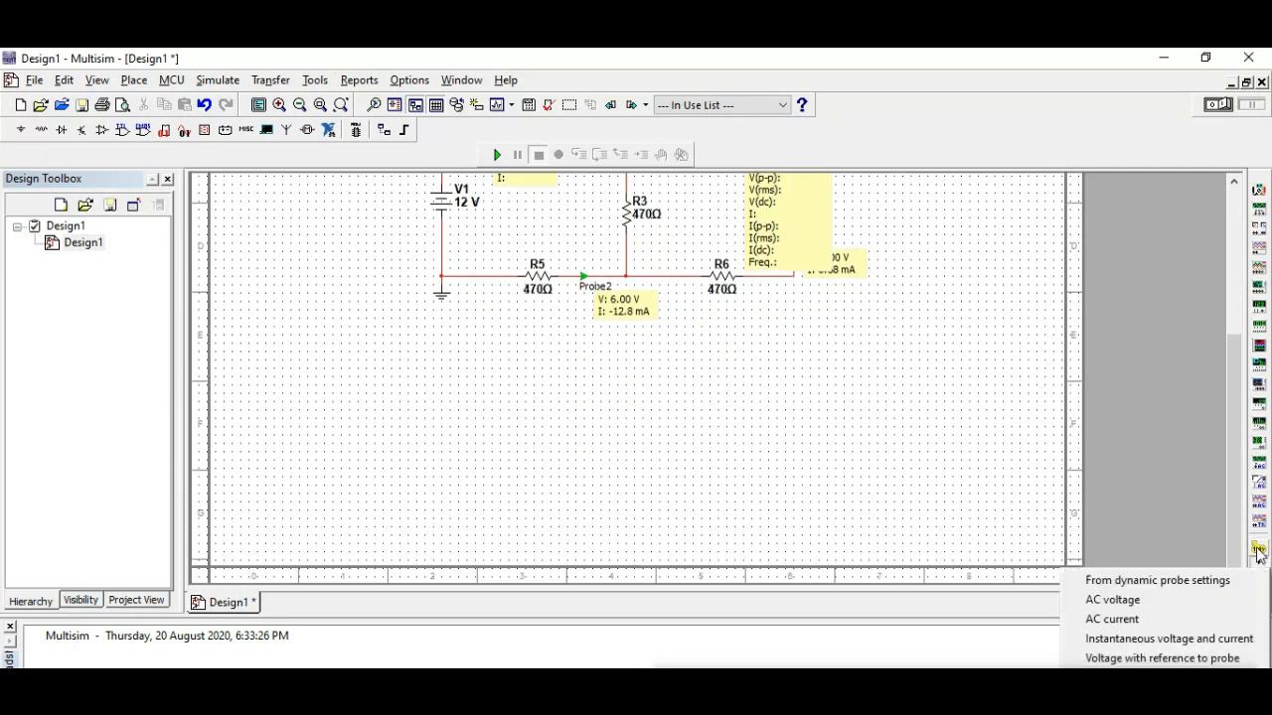
click(1101, 641)
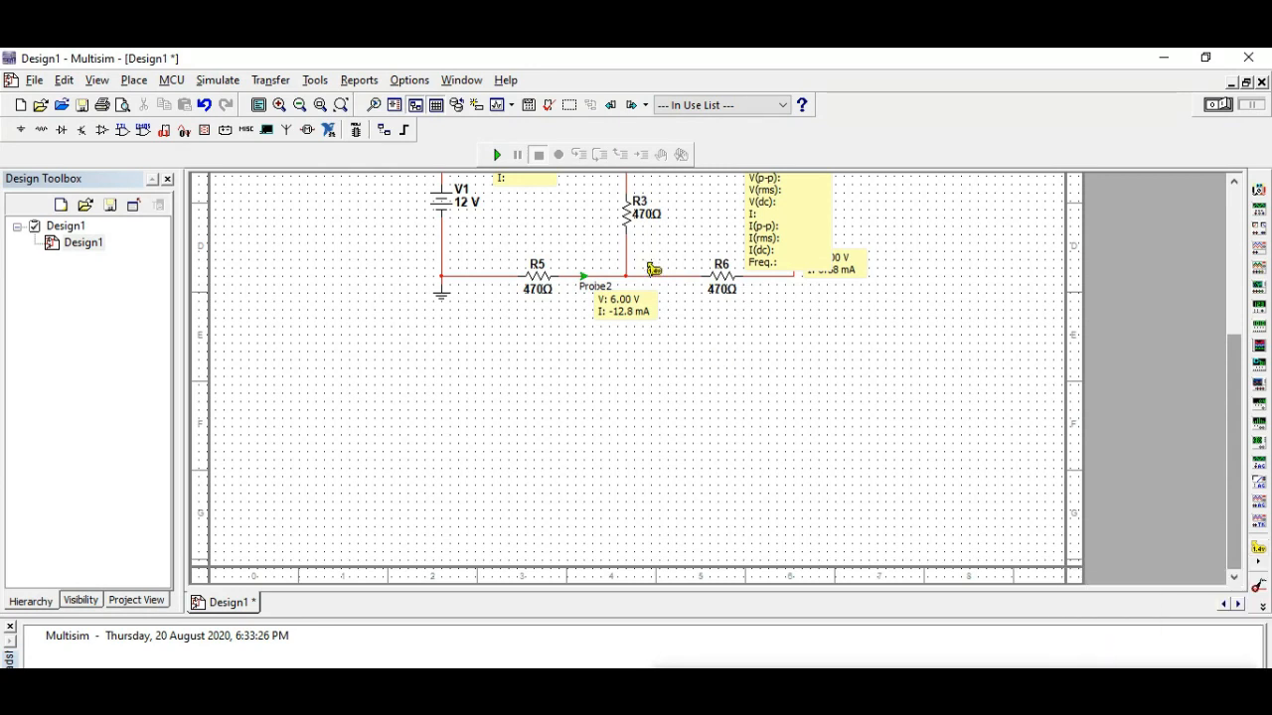
scroll(632, 253, up, 3)
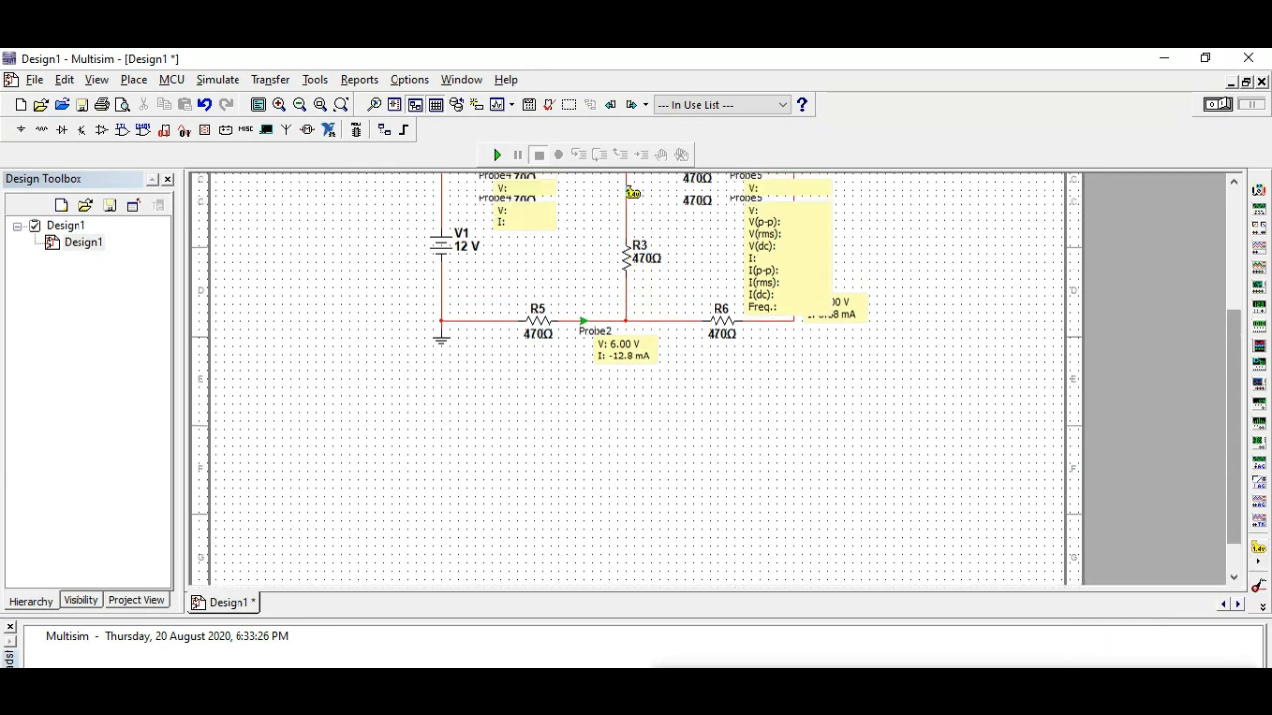
click(628, 278)
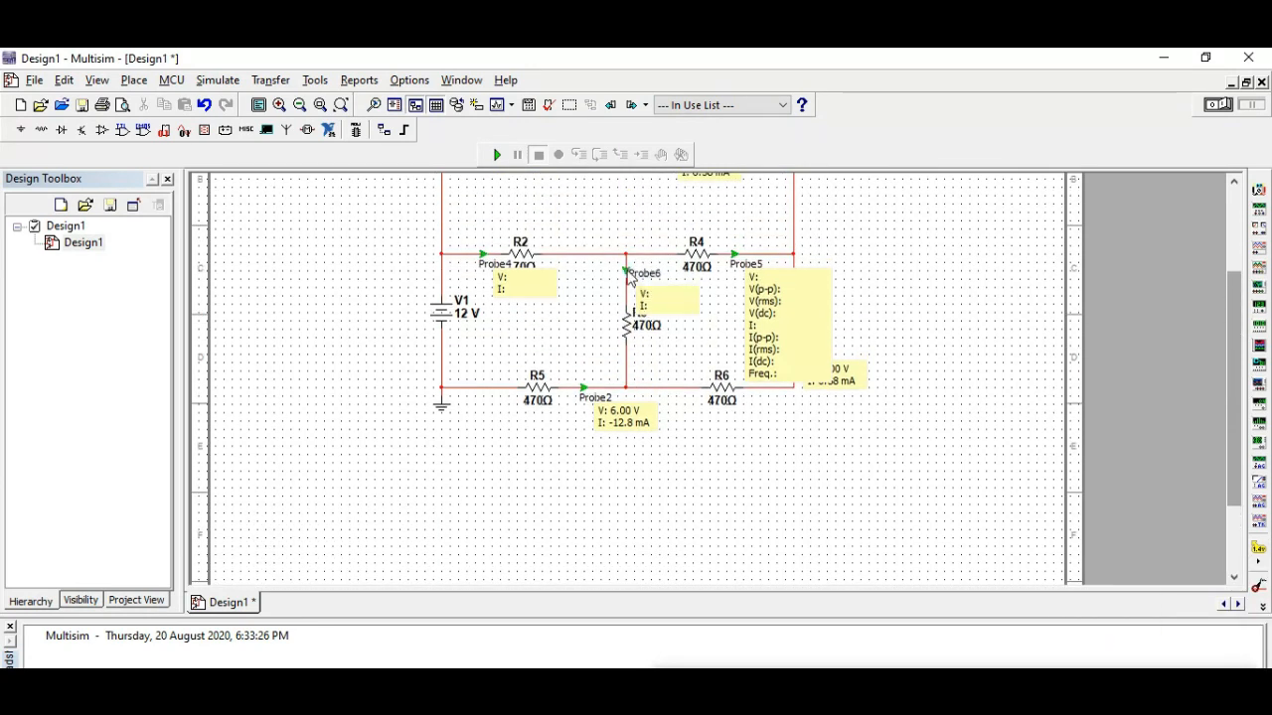
- Replace the default measurement probe after R4 with an instantaneous voltage and current probe on the same wire
double_click(785, 311)
key(Delete)
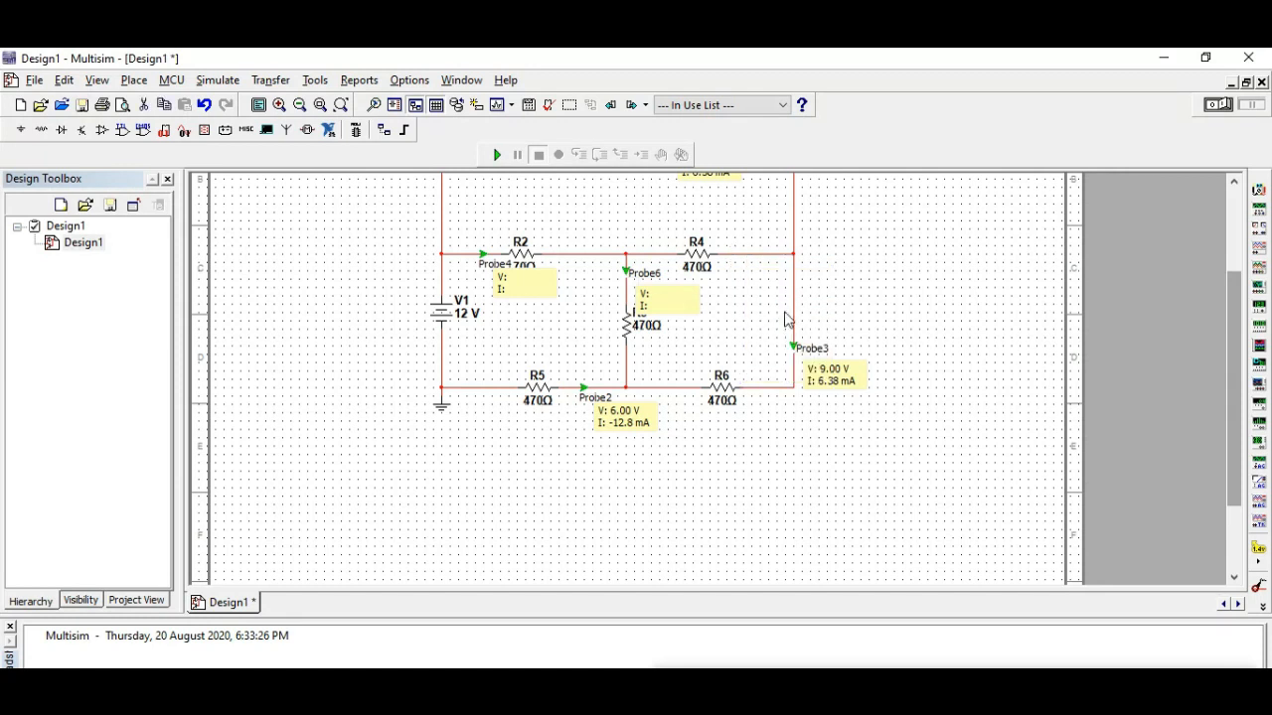
click(1260, 565)
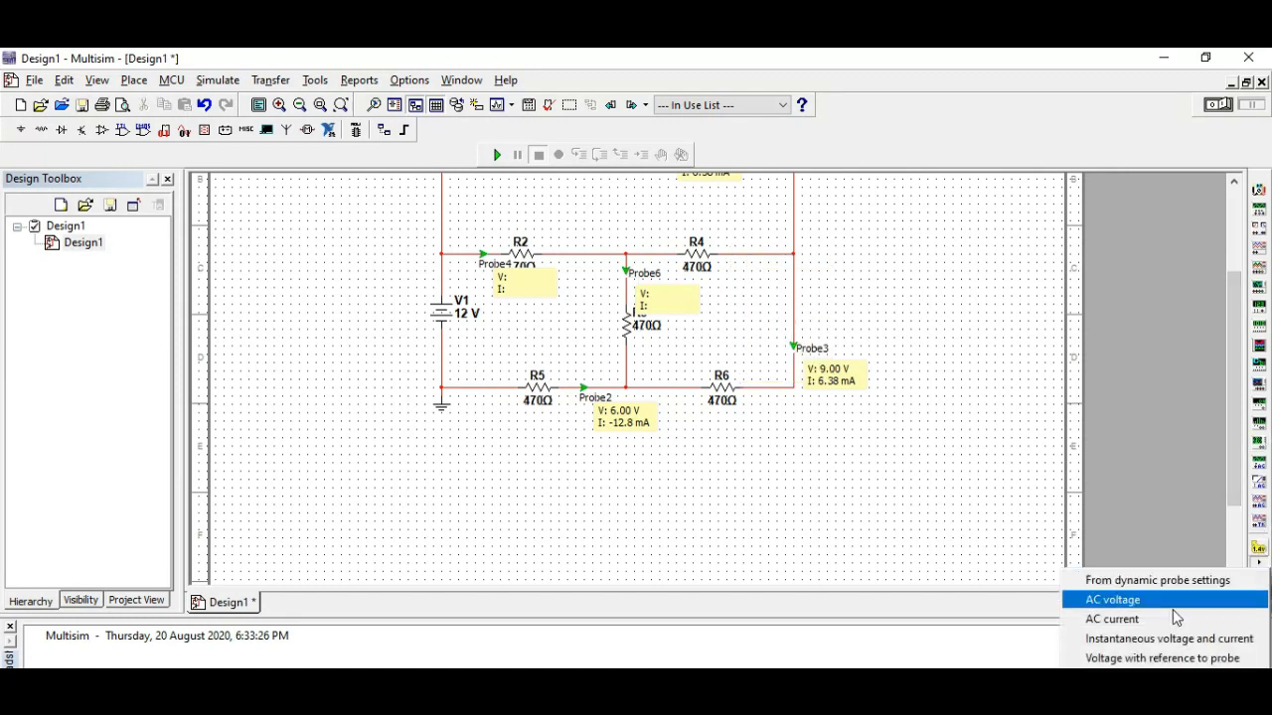
click(1183, 639)
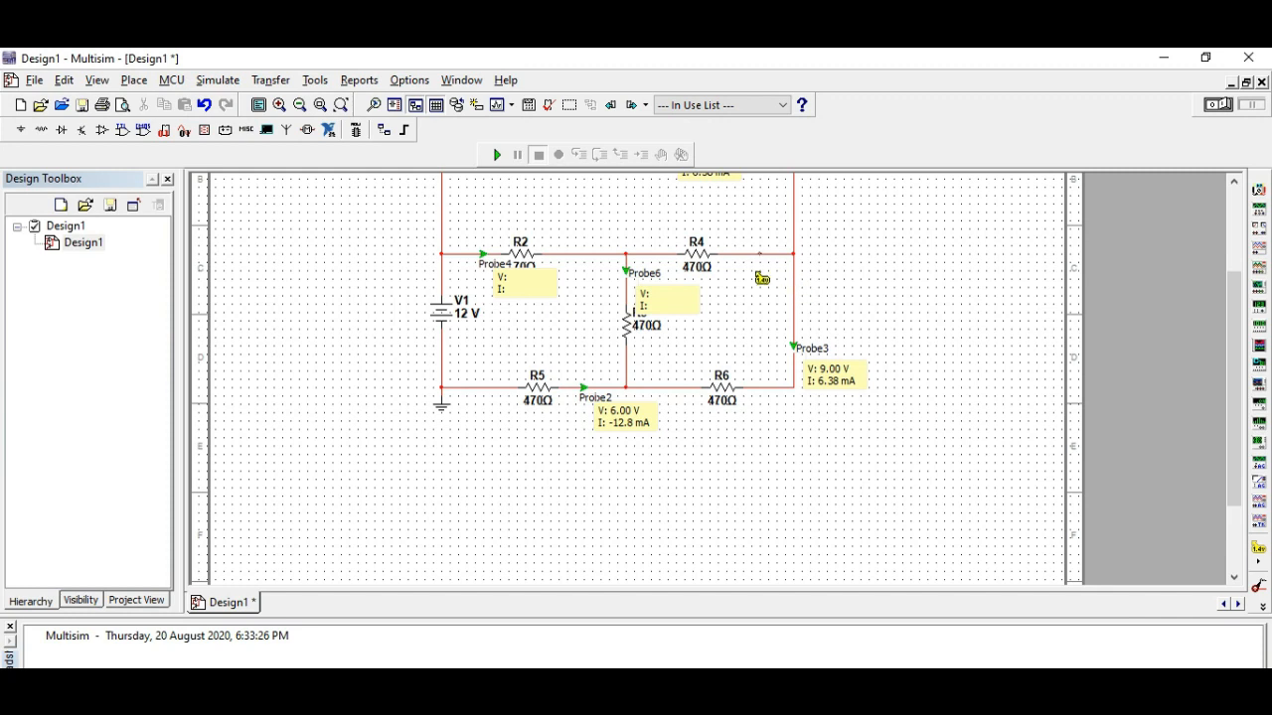
click(744, 256)
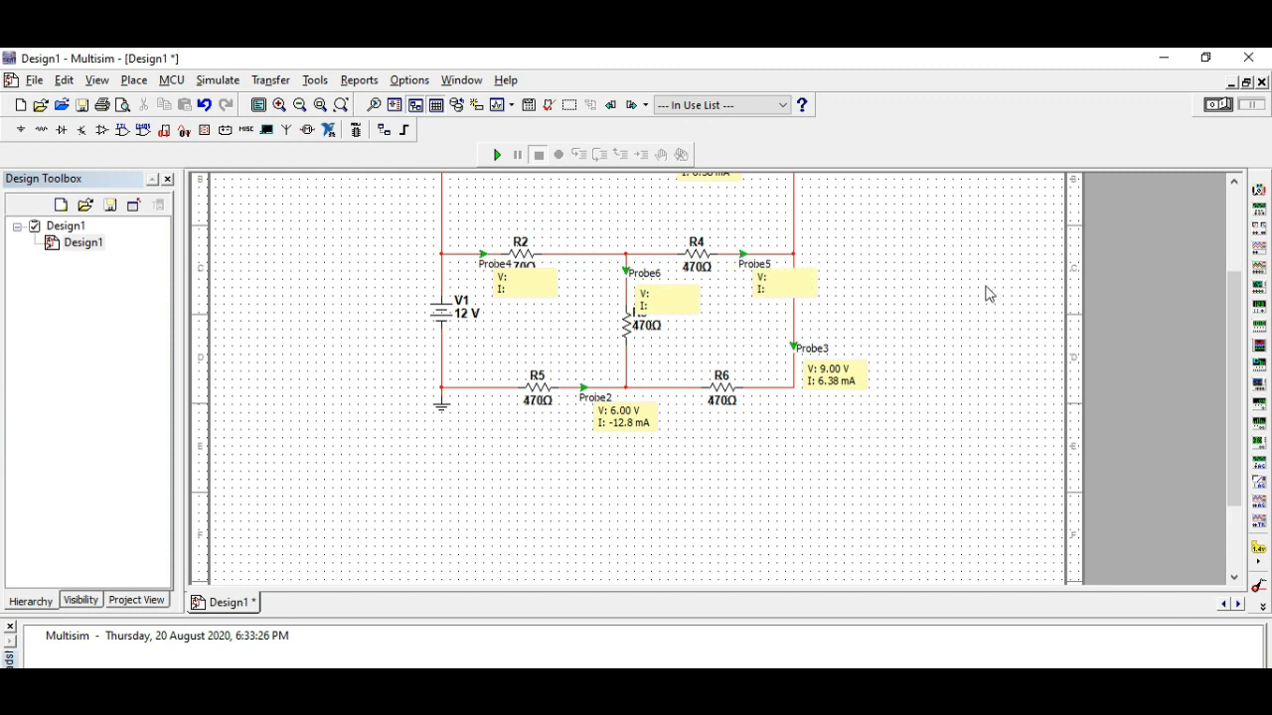
- Check the branch current directions in the mesh current figure in Word, and return to the Multisim circuit
drag(1237, 328, 1231, 262)
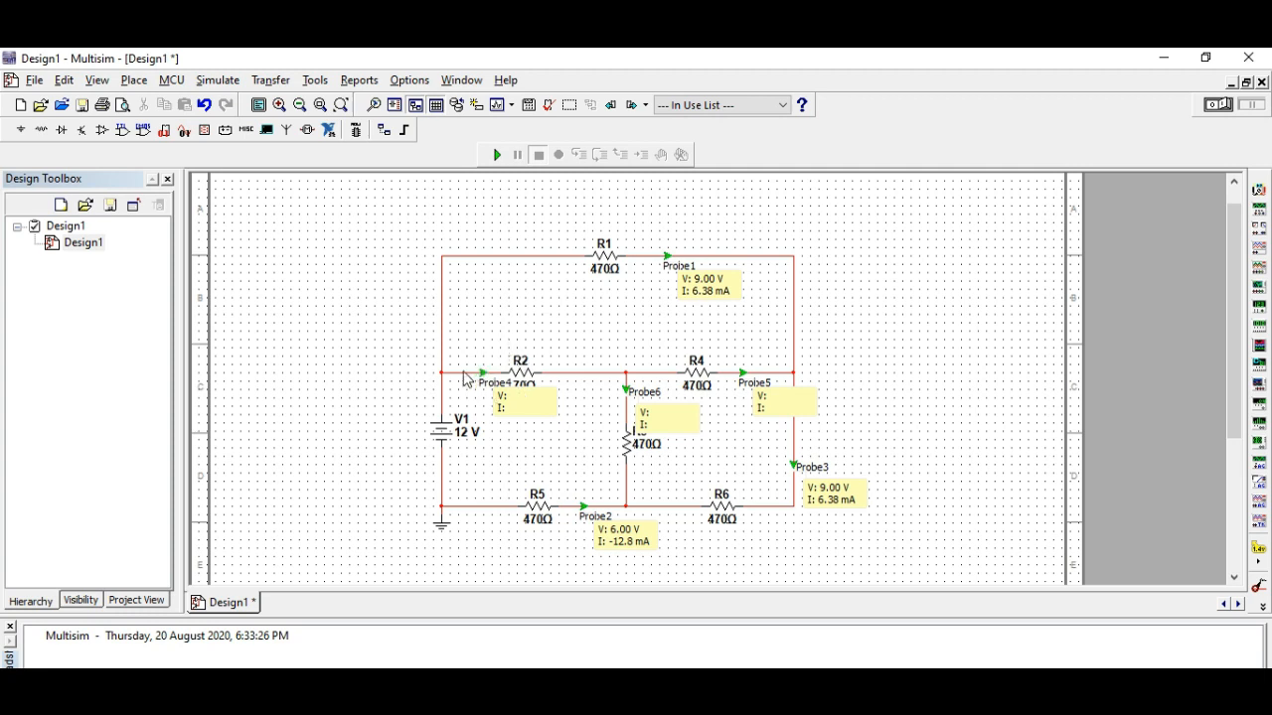
click(373, 707)
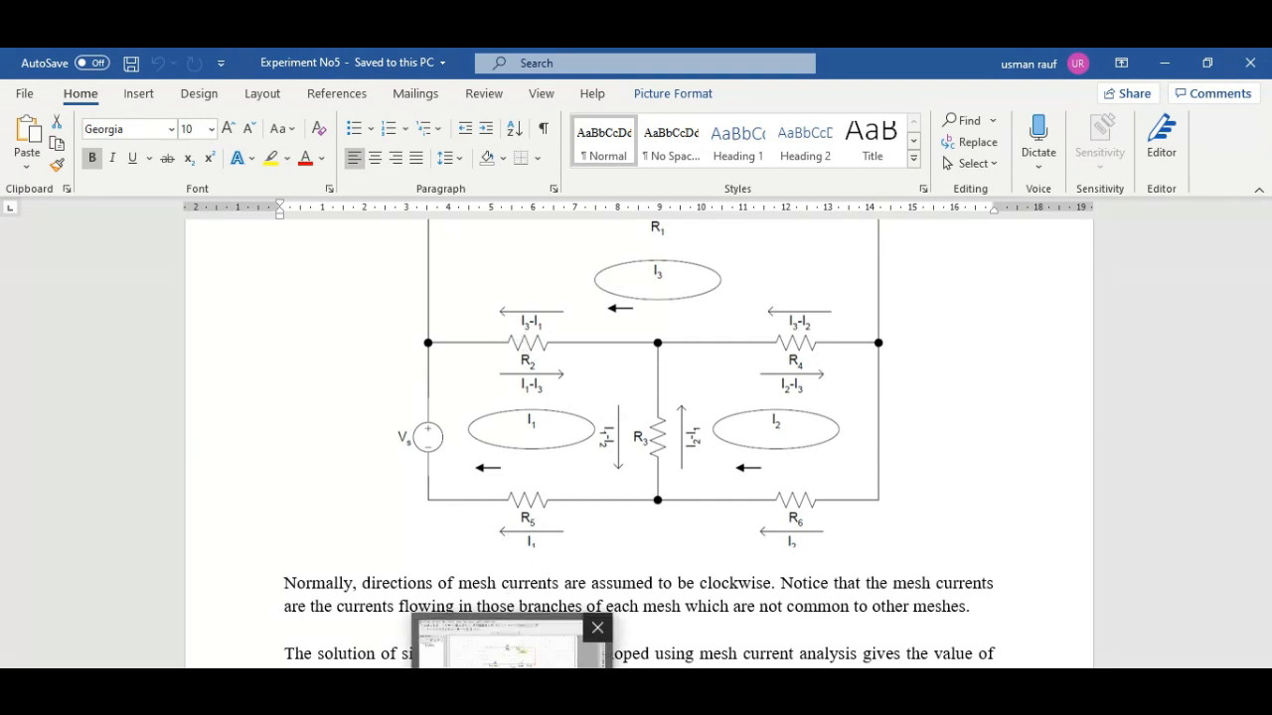
click(515, 707)
- Delete the wire between R2 and the centre node, and place a multimeter above the gap
click(576, 373)
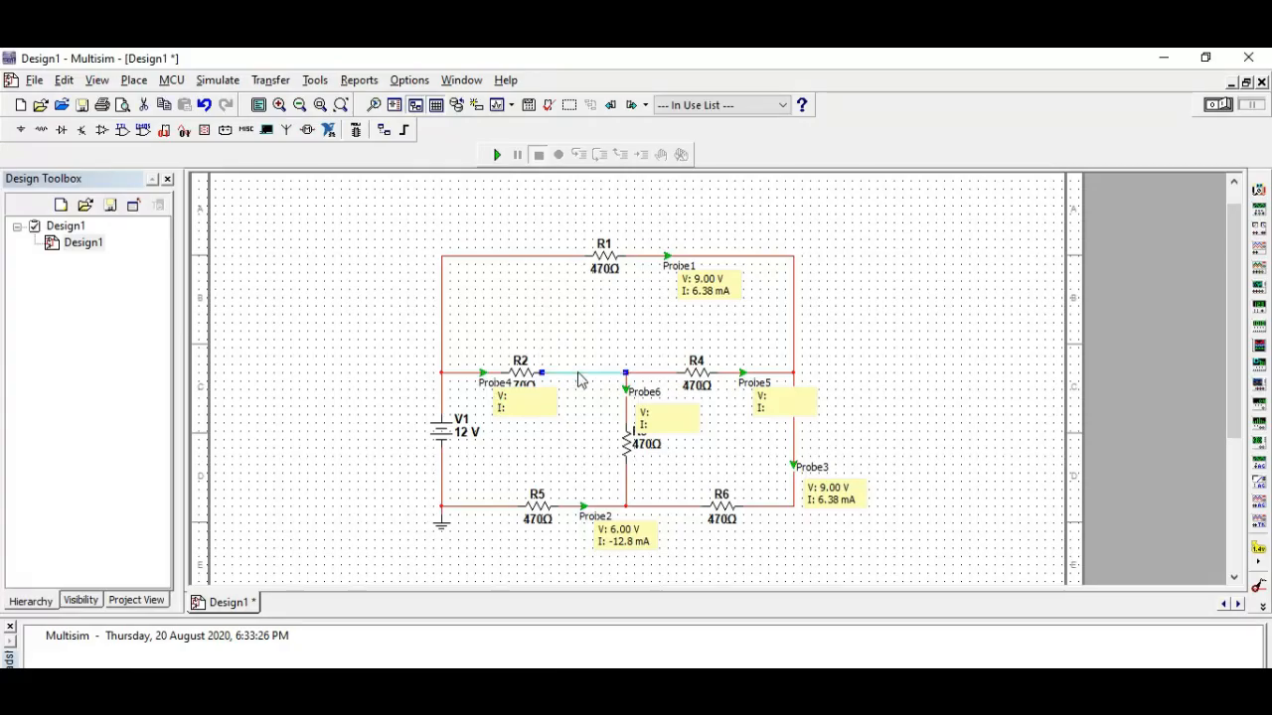
key(Delete)
click(1259, 190)
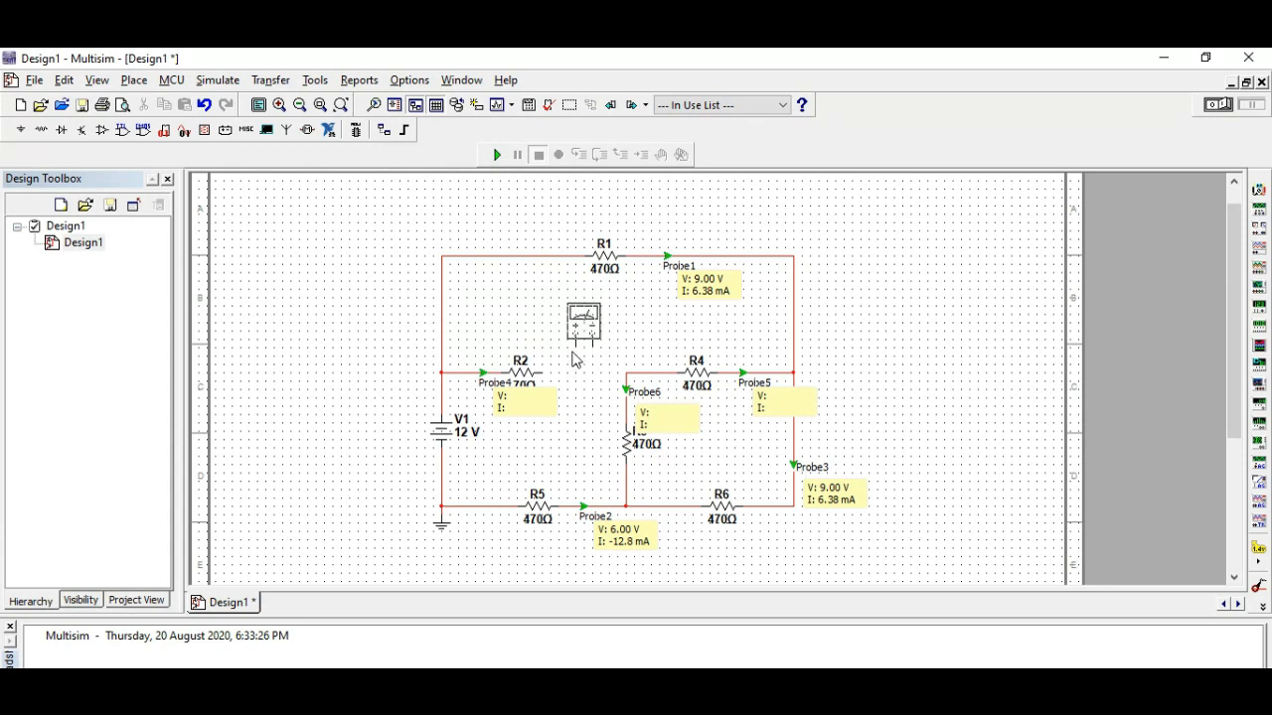
key(Escape)
click(573, 352)
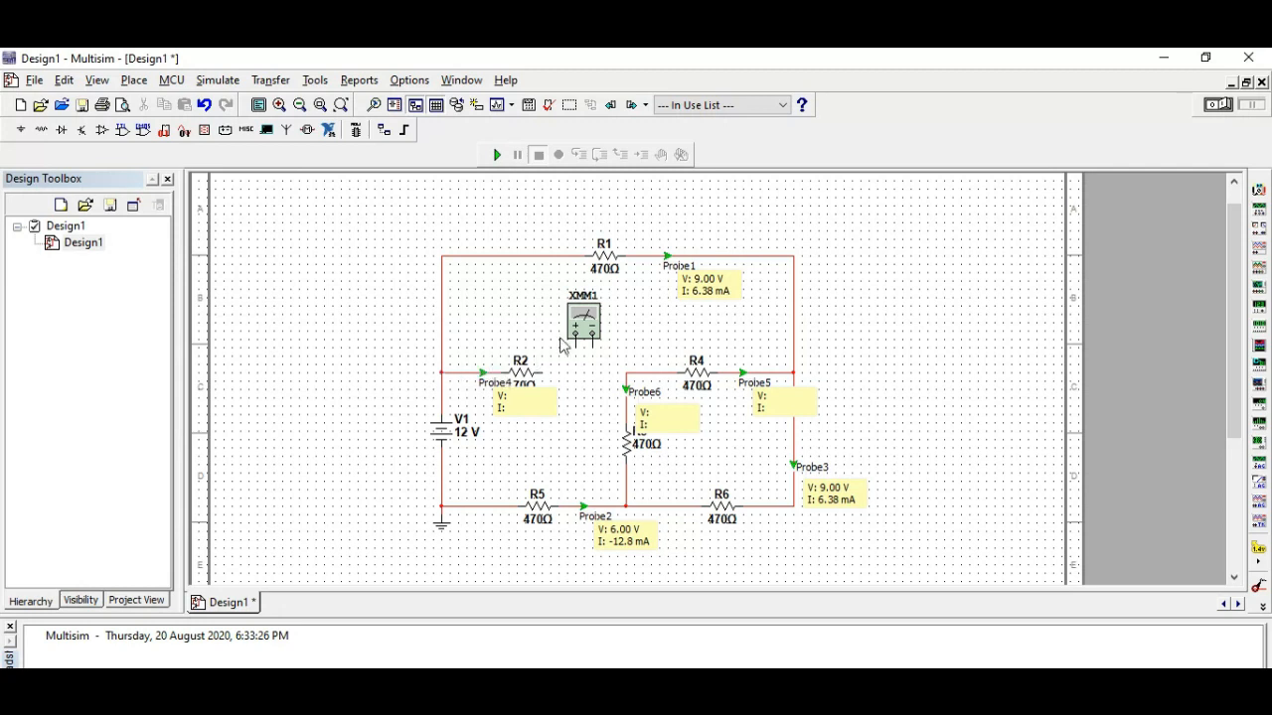
- Flip the multimeter horizontally and wire it in series between R2 and the centre node, positioned close above the gap
click(591, 336)
right_click(591, 336)
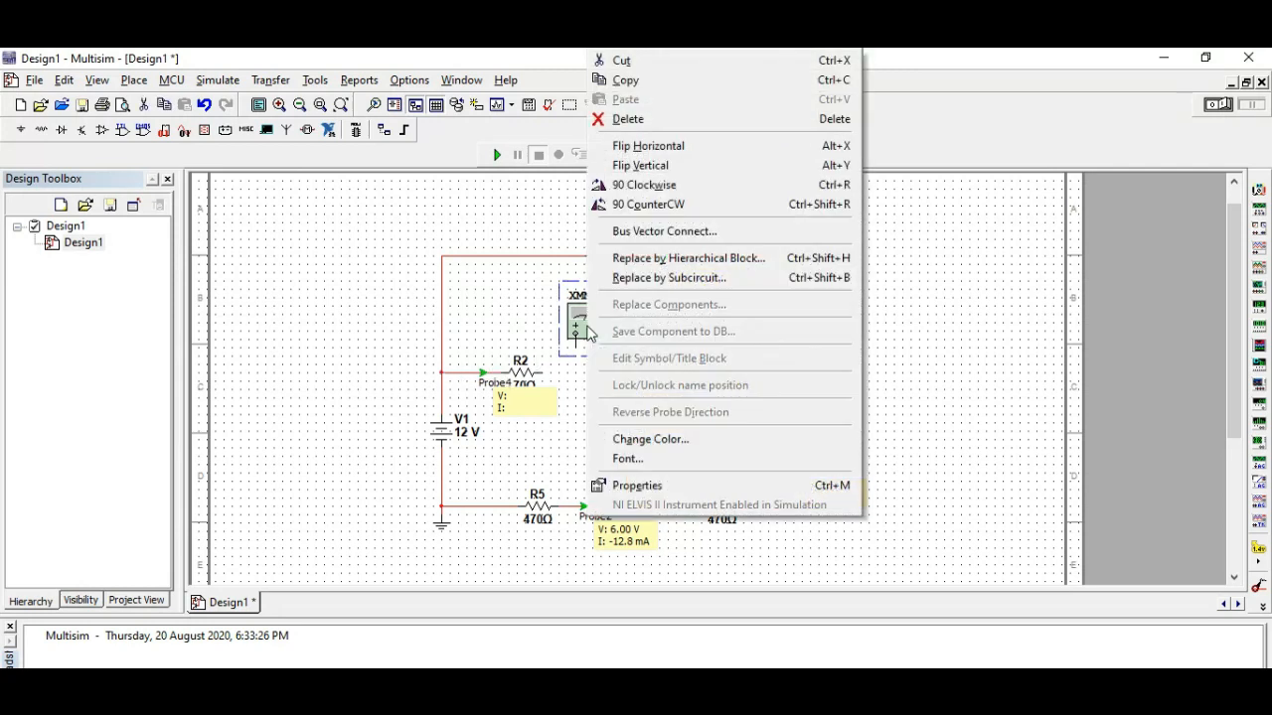
click(642, 146)
click(539, 334)
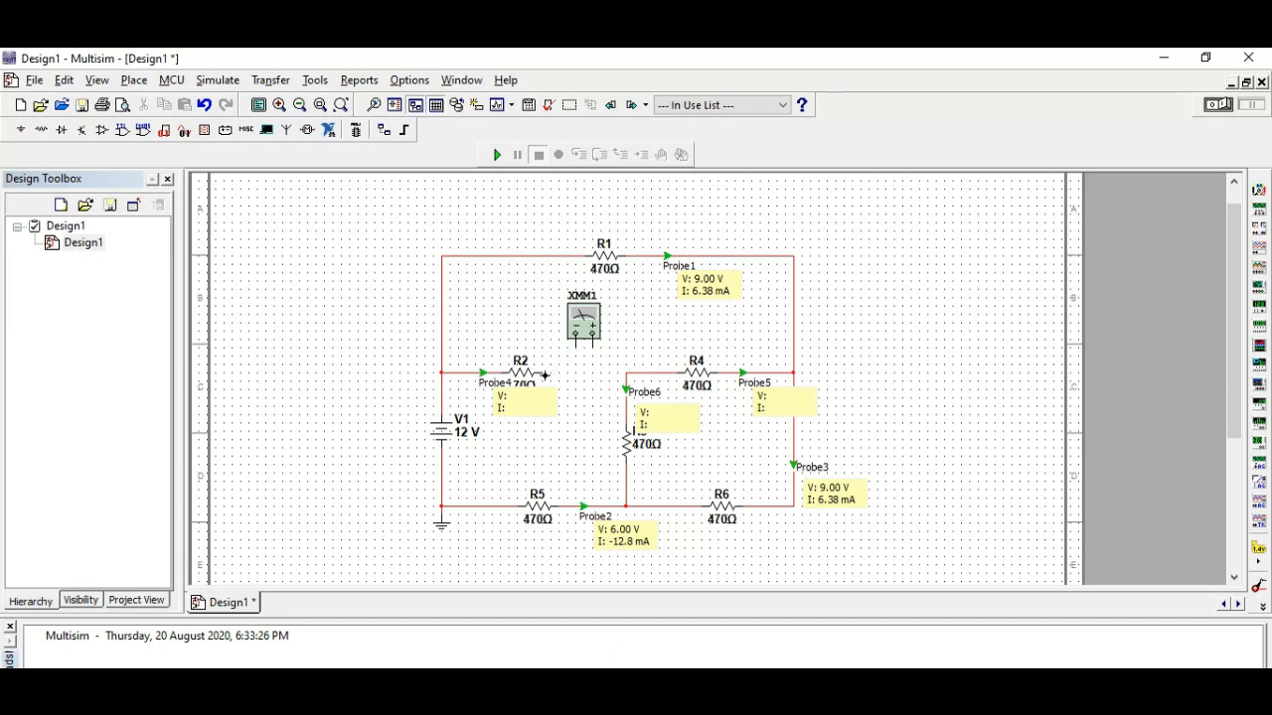
click(547, 374)
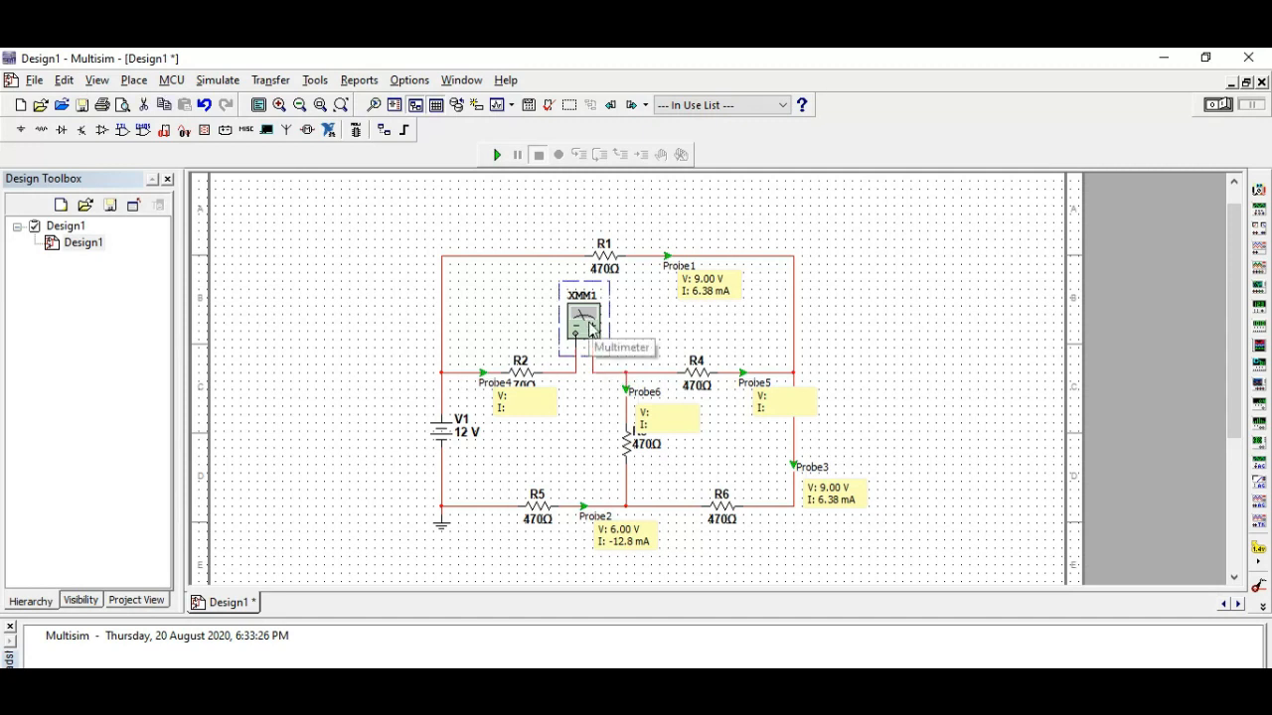
drag(594, 329, 594, 334)
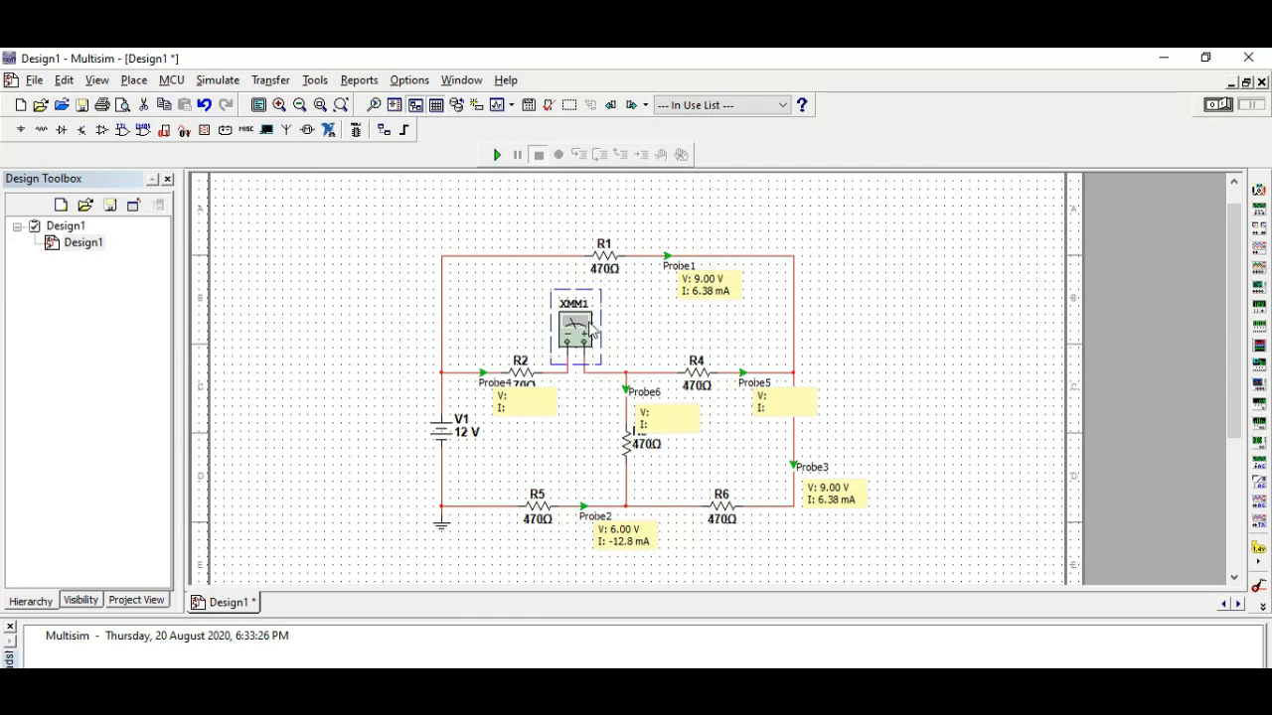
click(628, 331)
- Run the simulation, read the R2 branch current with the multimeter set to DC amperes beside the circuit, and stop the simulation
click(495, 156)
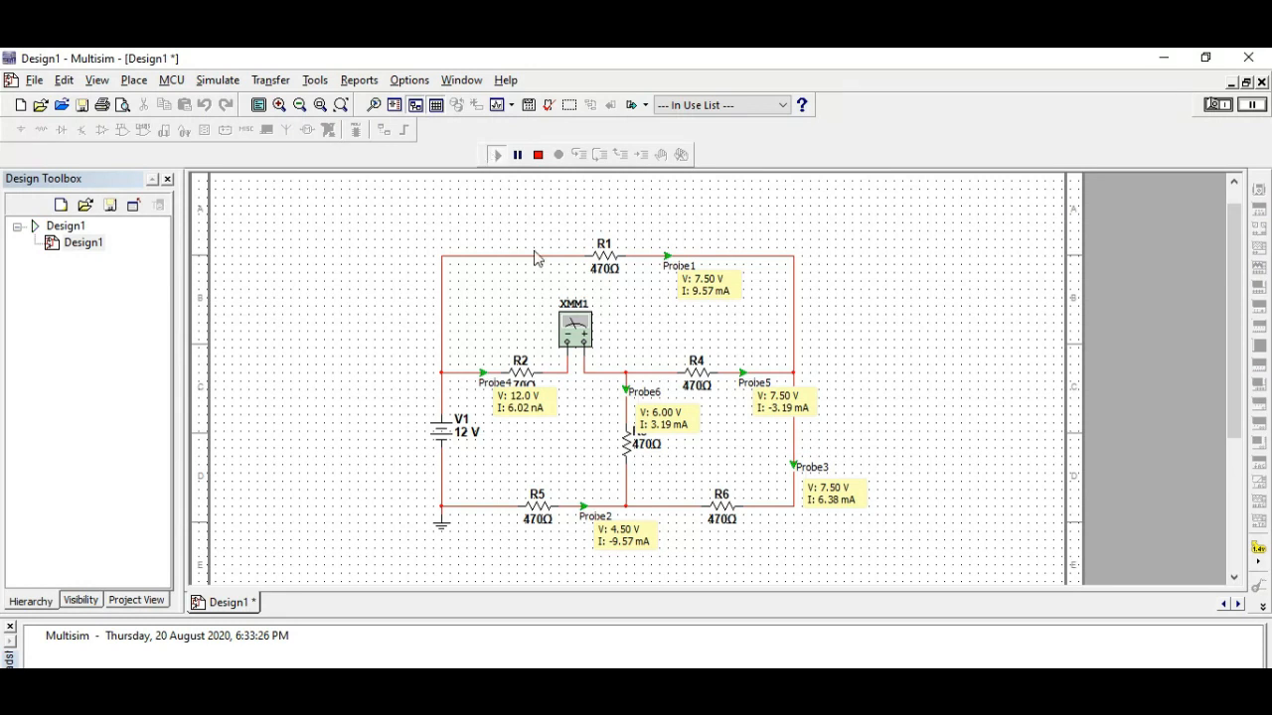
double_click(576, 328)
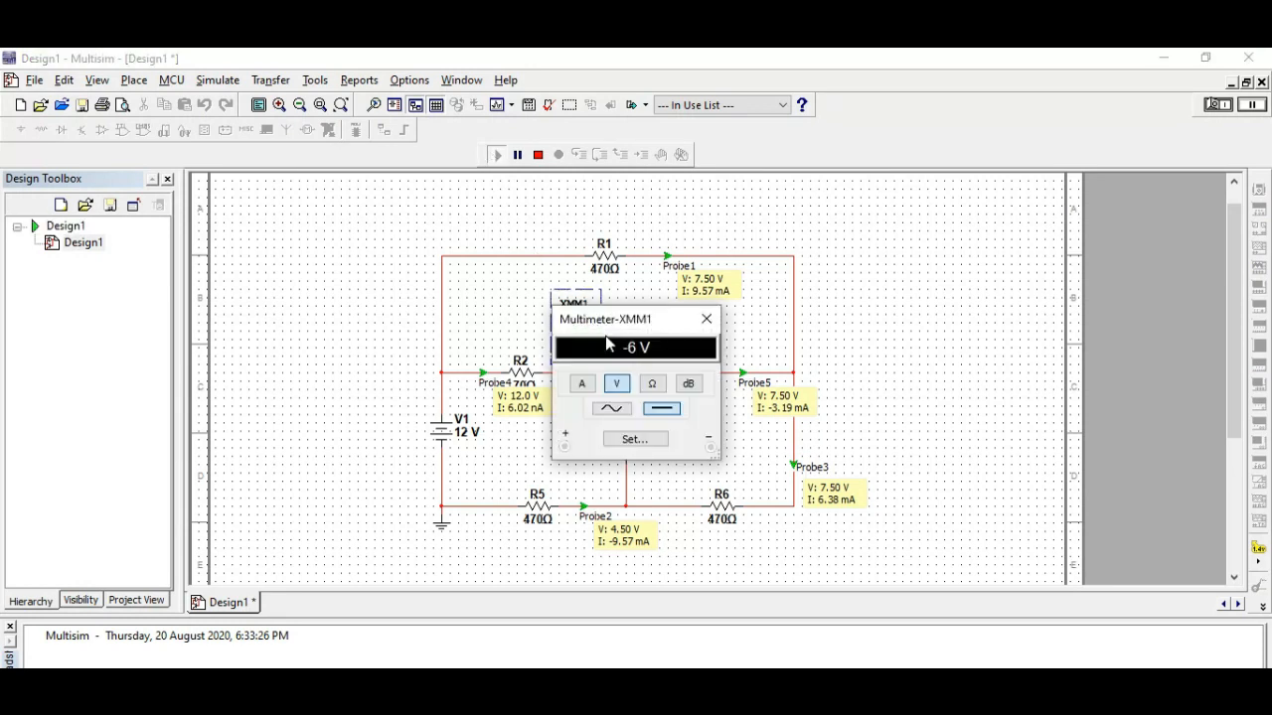
click(582, 386)
drag(641, 328, 346, 214)
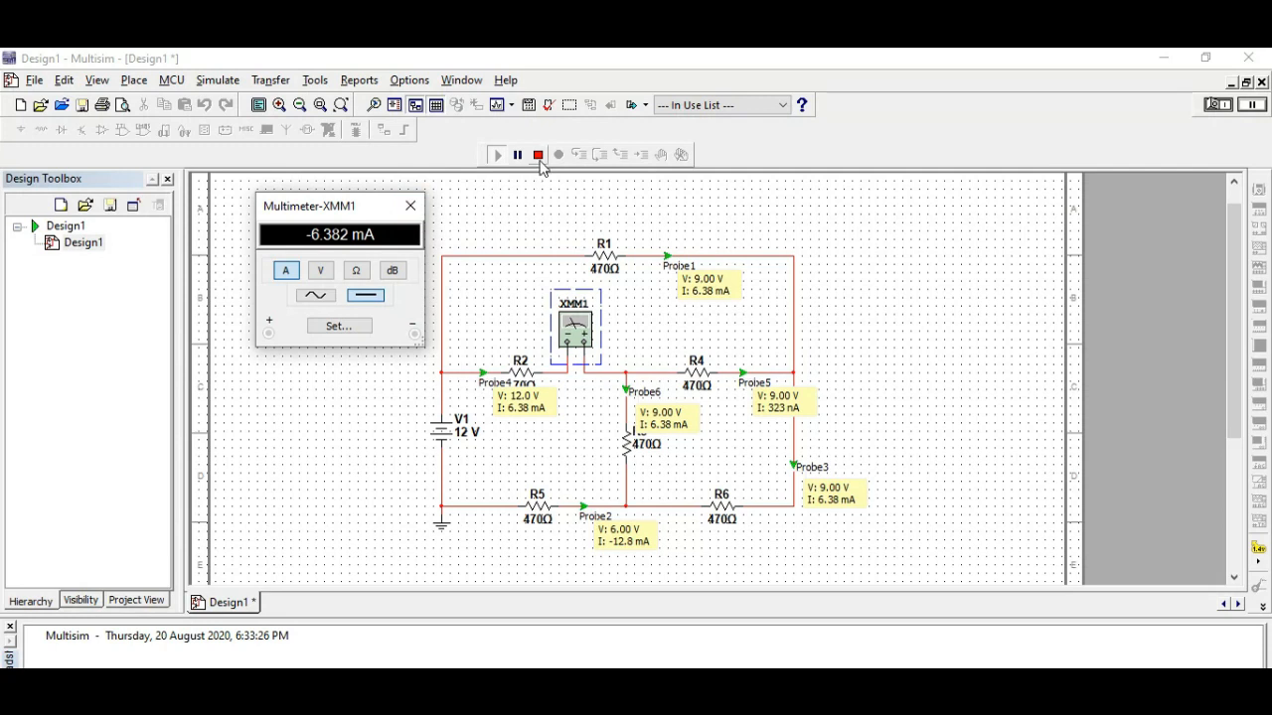
click(538, 156)
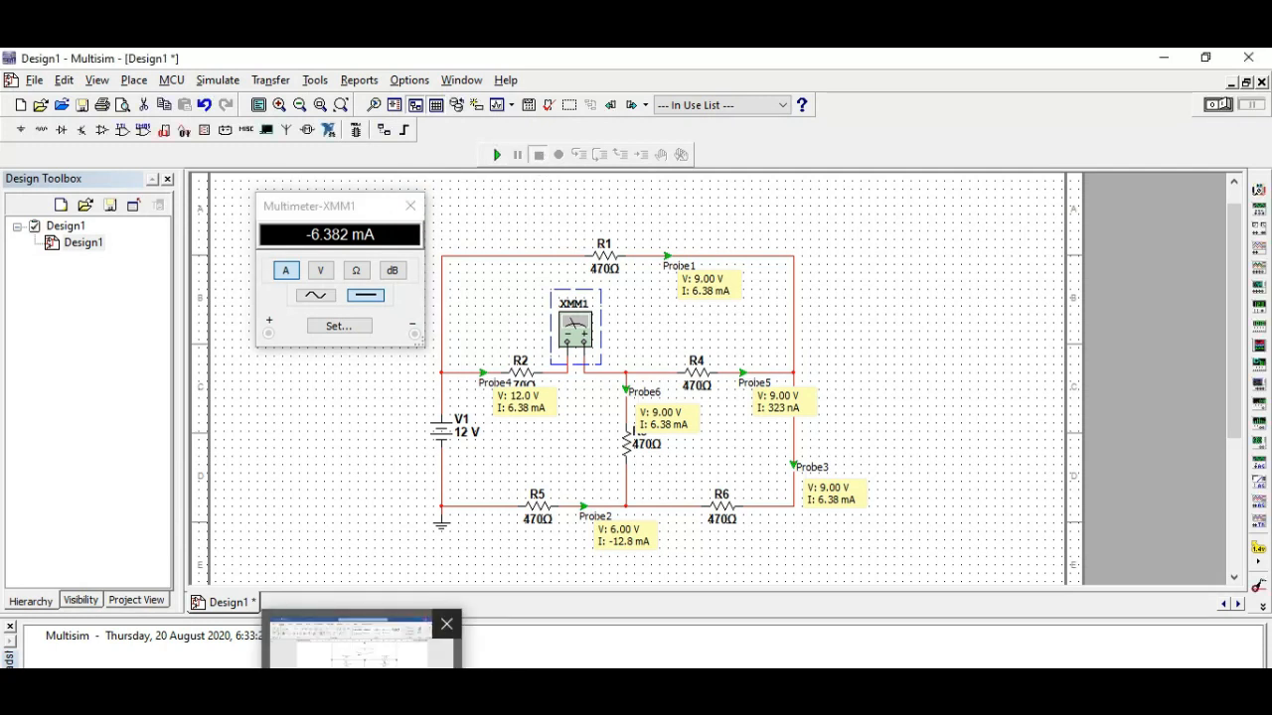
- Switch to the Experiment No5 document in Word and review the Task 2 circuit and the pages after it
click(362, 711)
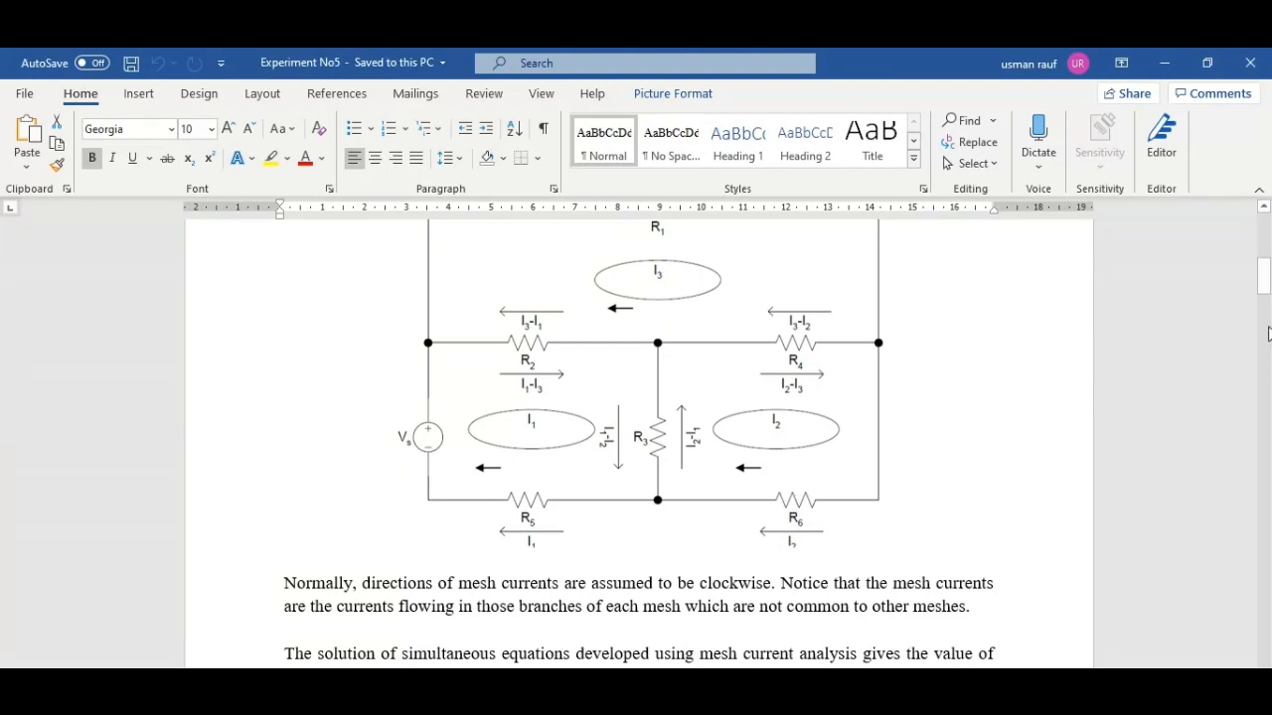
drag(1264, 285, 1265, 393)
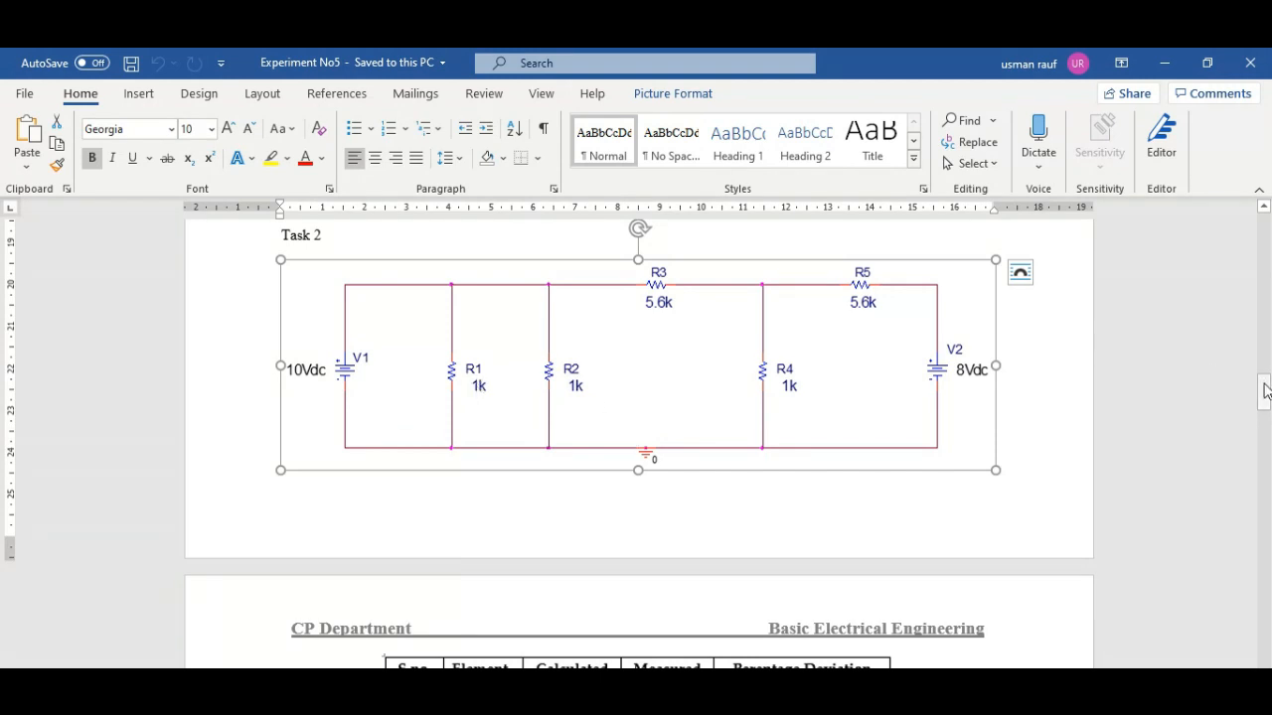
drag(1266, 390, 1265, 450)
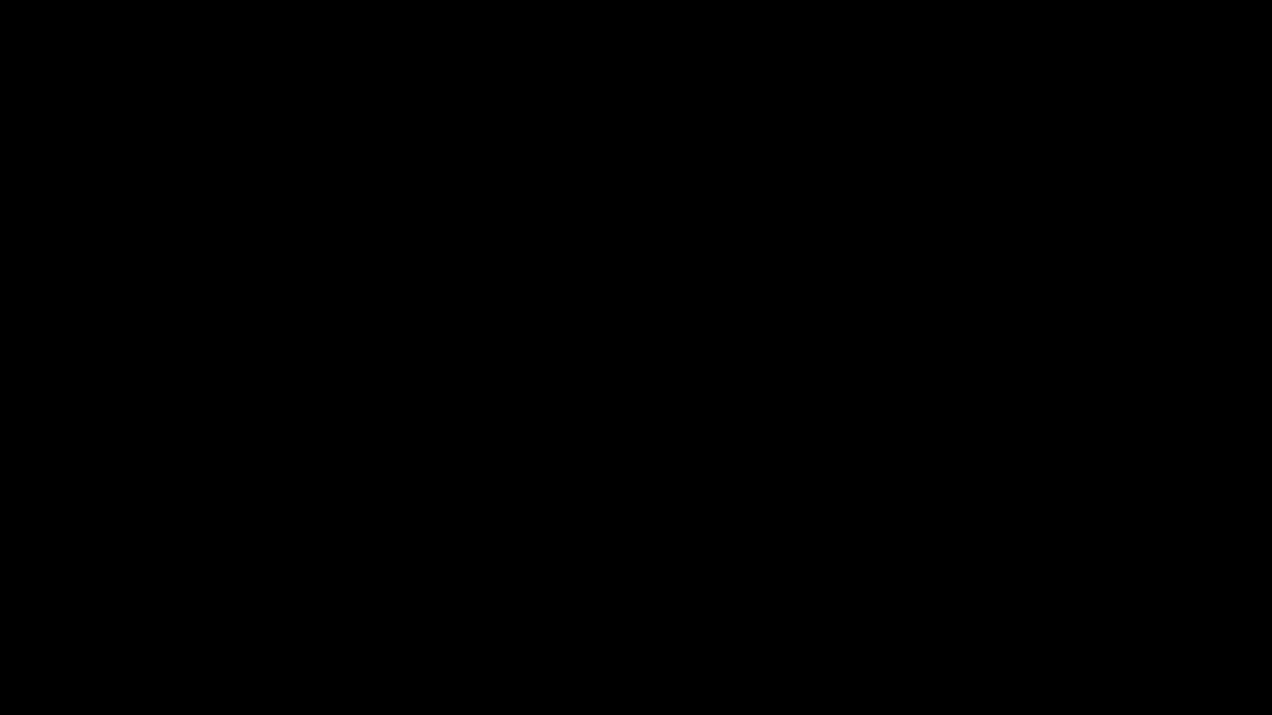